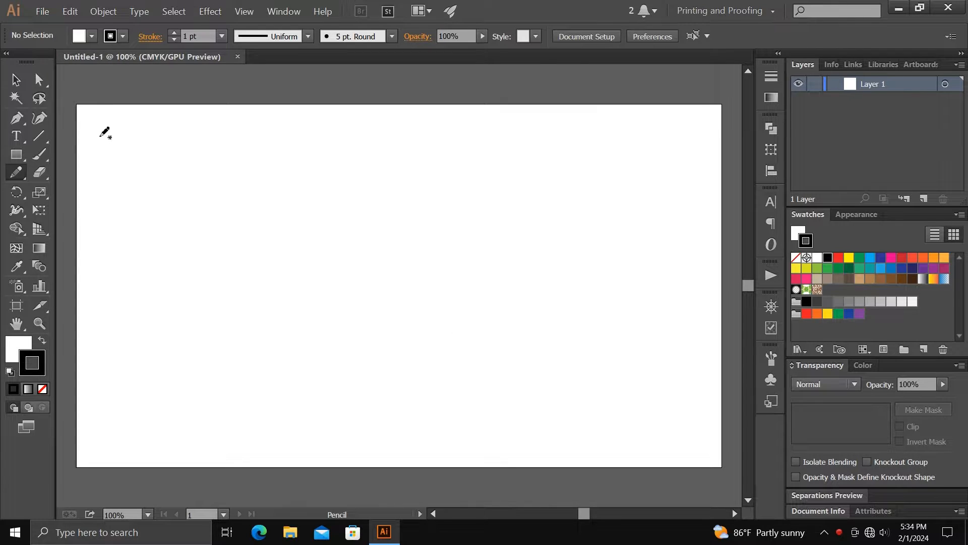
Draw a freehand wavy outline running all the way around just inside the artboard's edges with the Pencil tool
mouse_move(115, 140)
left_mouse_down()
mouse_move(181, 131)
mouse_move(242, 151)
mouse_move(318, 132)
mouse_move(389, 149)
mouse_move(543, 129)
left_mouse_up()
mouse_move(607, 128)
left_mouse_down()
mouse_move(690, 141)
mouse_move(696, 385)
mouse_move(620, 439)
mouse_move(362, 438)
left_mouse_up()
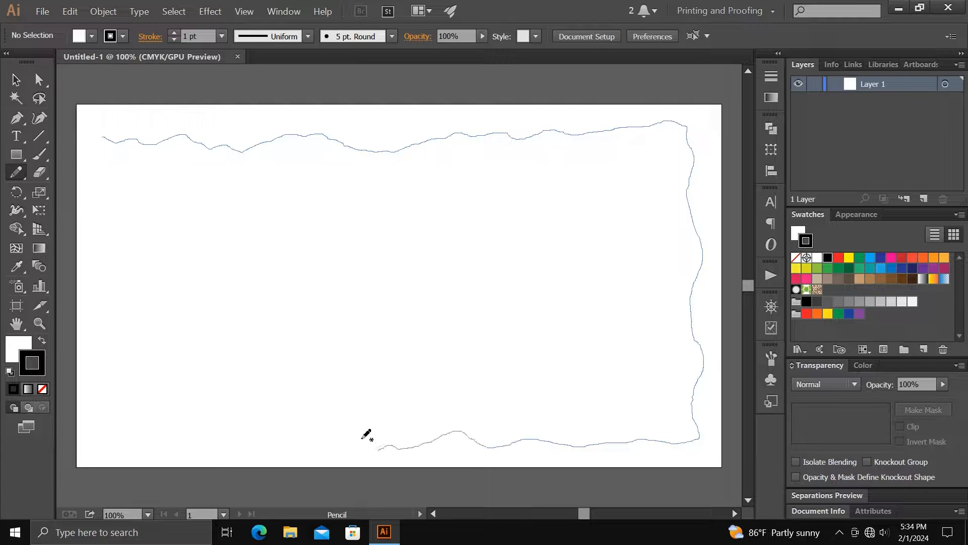
mouse_move(221, 440)
left_mouse_down()
mouse_move(121, 446)
mouse_move(93, 431)
mouse_move(107, 130)
left_mouse_up()
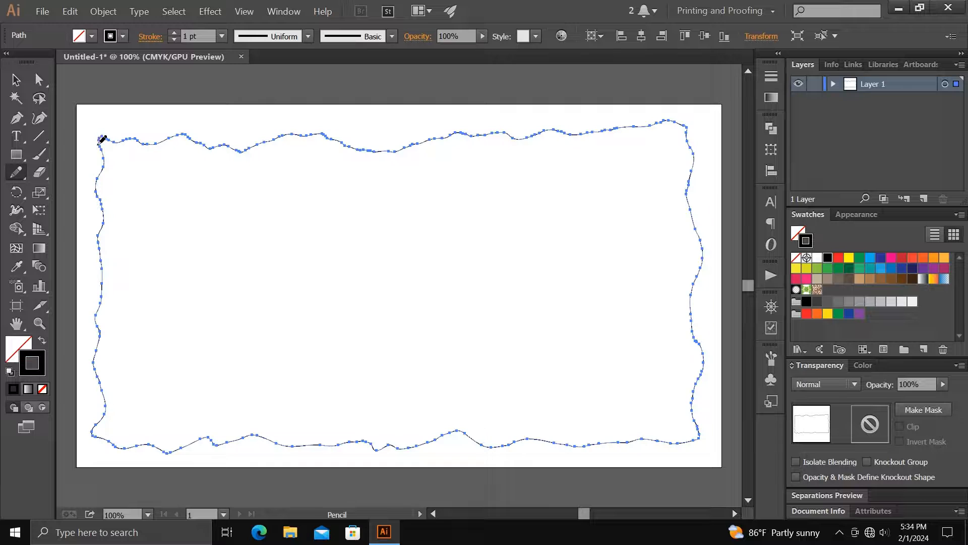
Join the wavy outline's open ends at its upper-left corner with the Join tool
left_click(16, 172)
left_click(65, 227)
mouse_move(102, 120)
left_mouse_down()
mouse_move(88, 147)
mouse_move(102, 151)
mouse_move(110, 137)
mouse_move(101, 121)
mouse_move(173, 168)
left_mouse_up()
Start the Roughen effect on the wavy outline and enable its preview
left_click(16, 79)
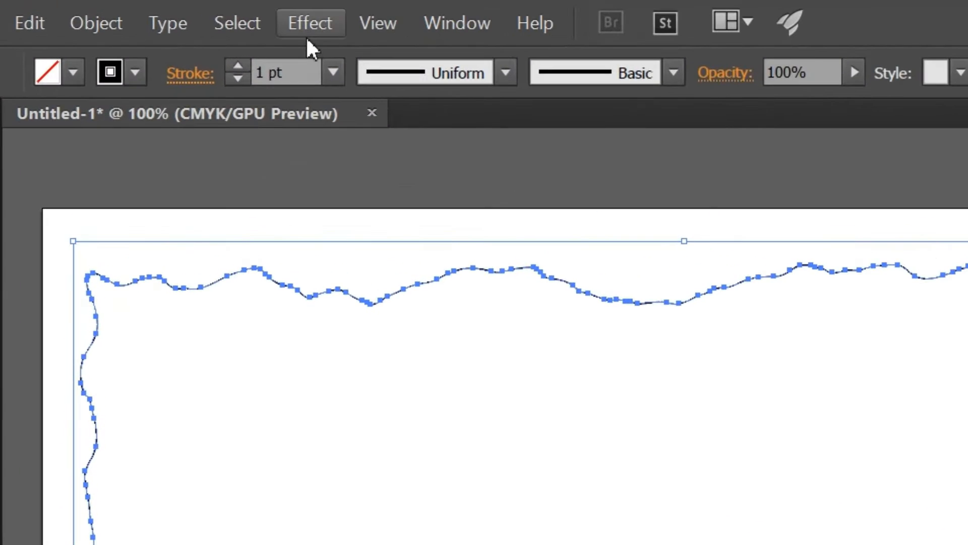
left_click(208, 12)
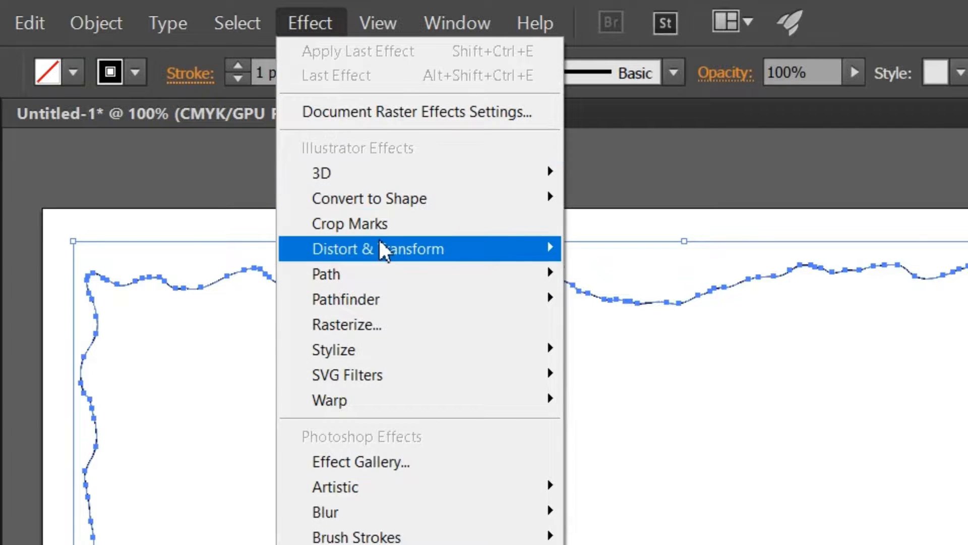
mouse_move(382, 244)
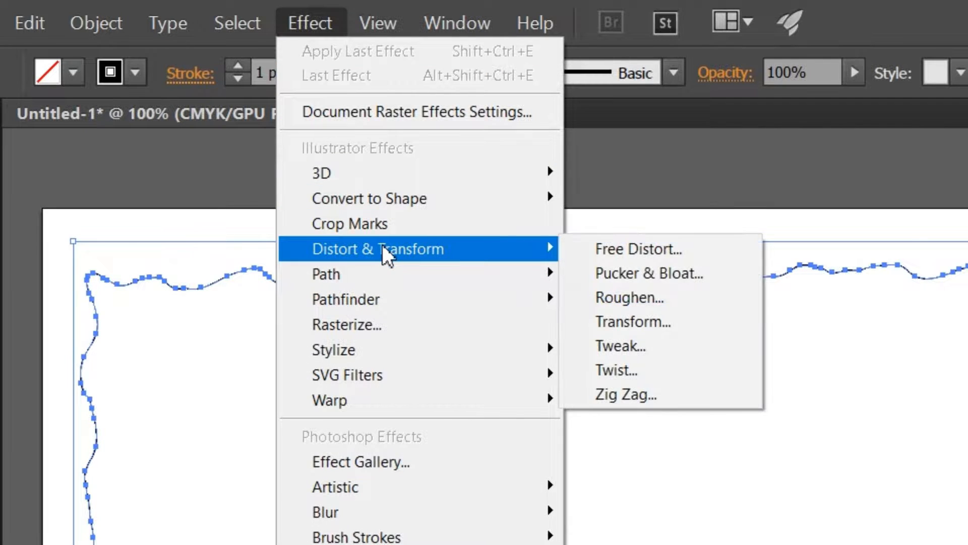
left_click(615, 300)
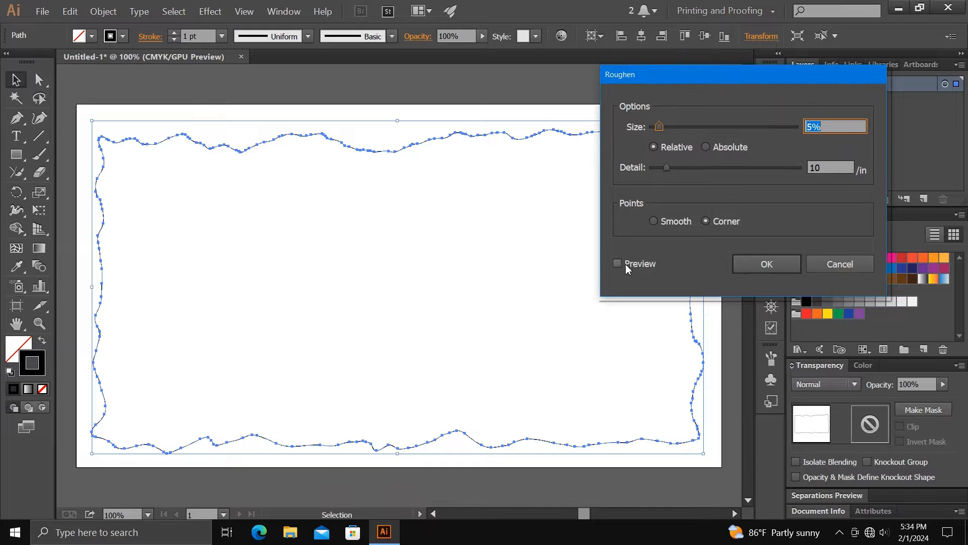
left_click(625, 264)
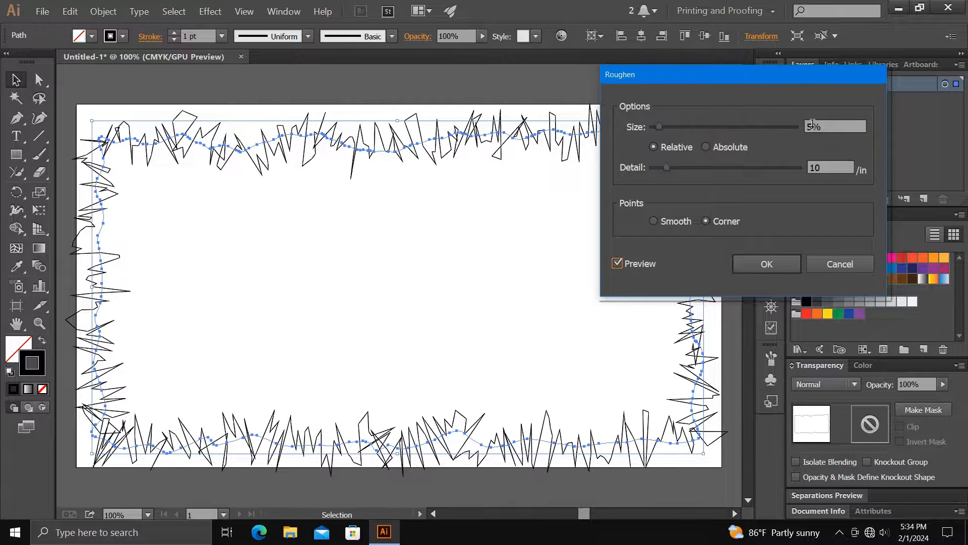
Try a Roughen size of 0.4% with a detail of 38 per inch on the wavy outline
left_click_drag(813, 123, 802, 133)
type("0.")
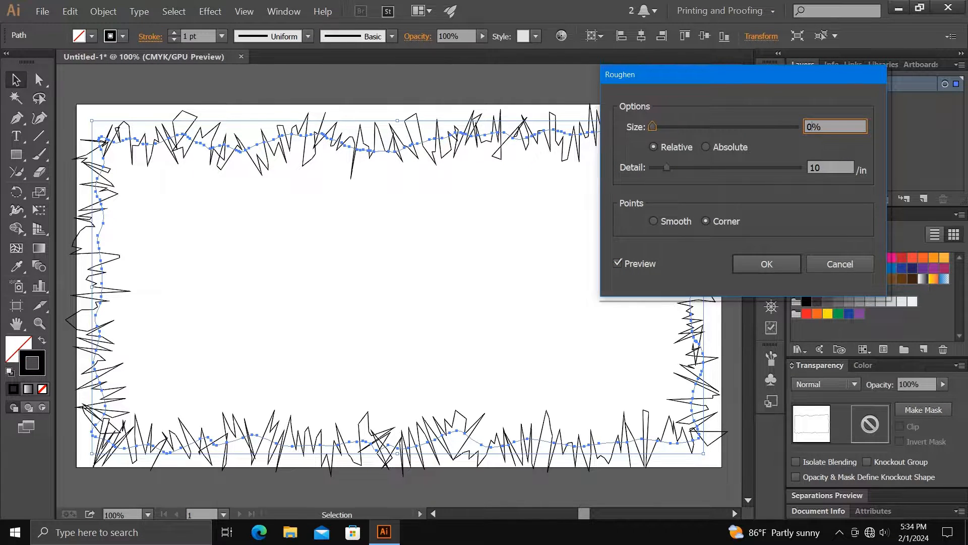
type("4")
left_click(824, 169)
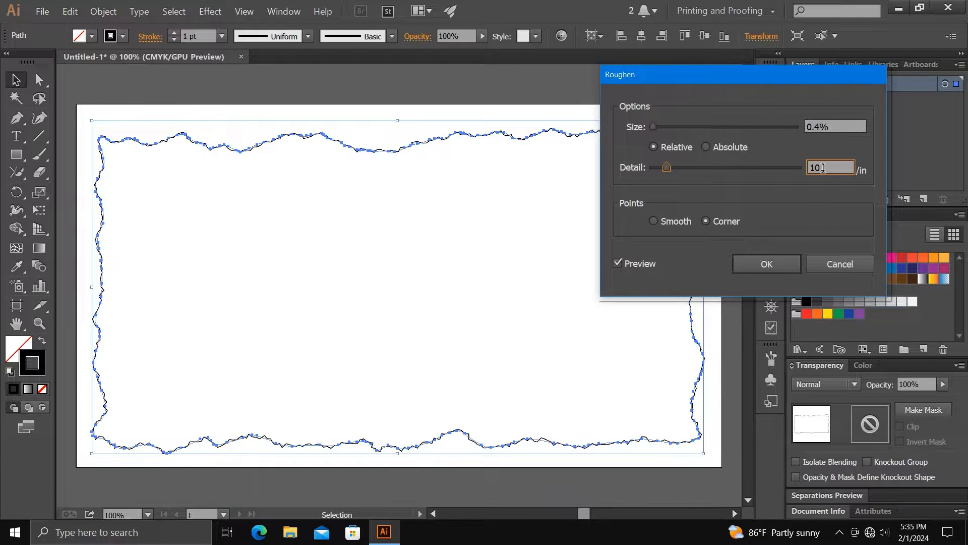
left_click(712, 168)
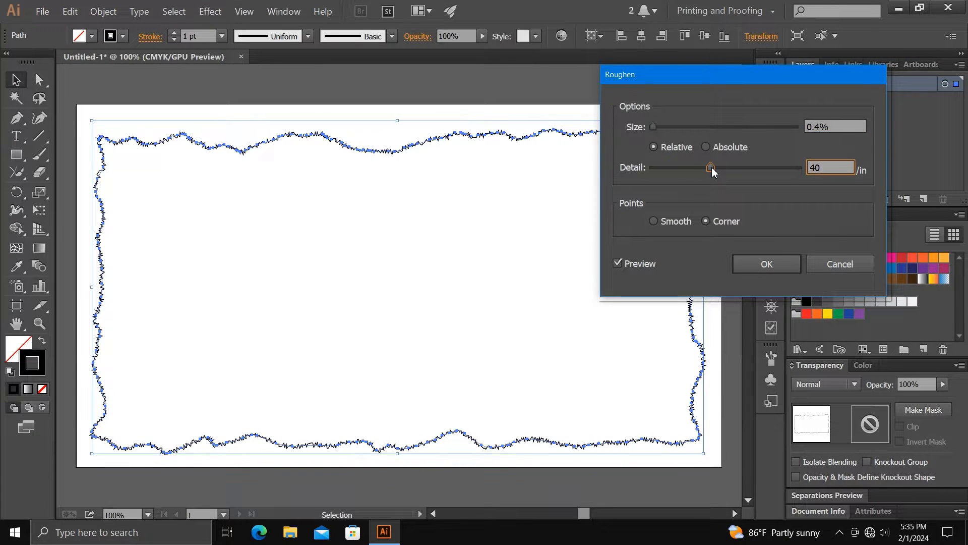
left_click_drag(711, 168, 709, 168)
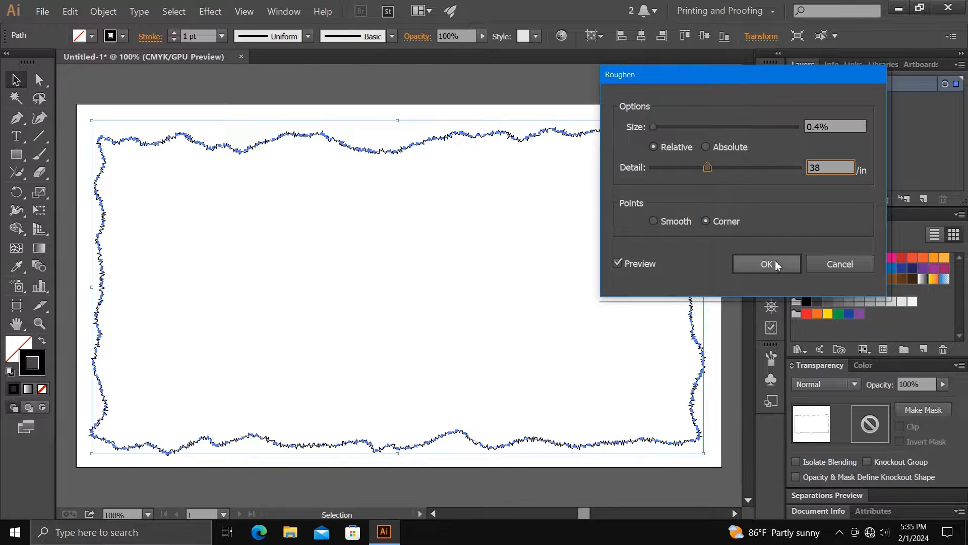
Set the Roughen size to 0.3% and the detail to 40 per inch, and apply the effect
left_click(819, 125)
key("BackSpace")
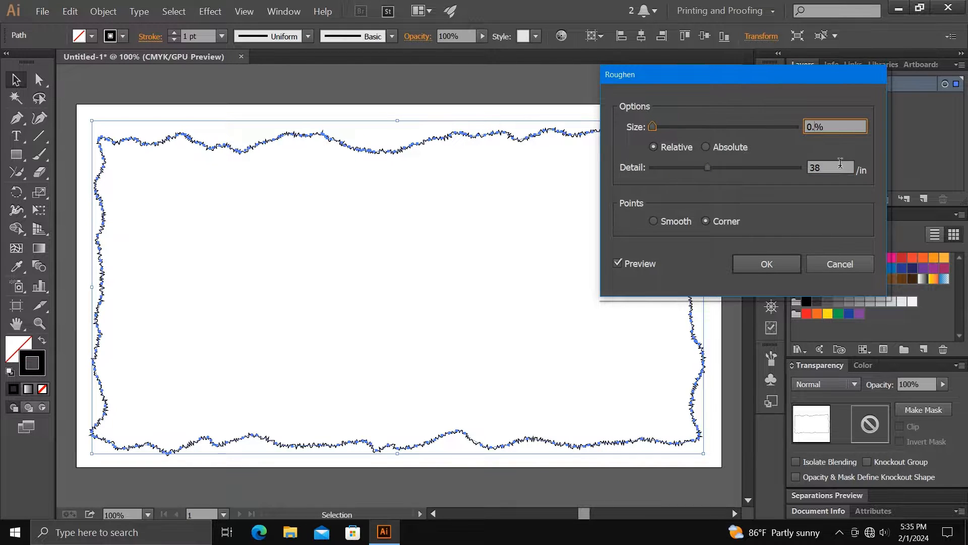
type("3")
left_click(826, 168)
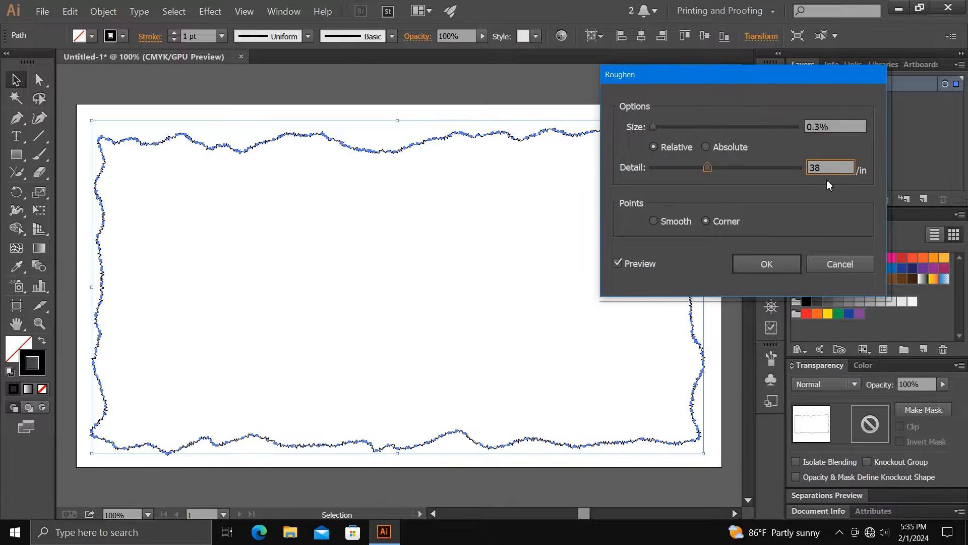
key("Up")
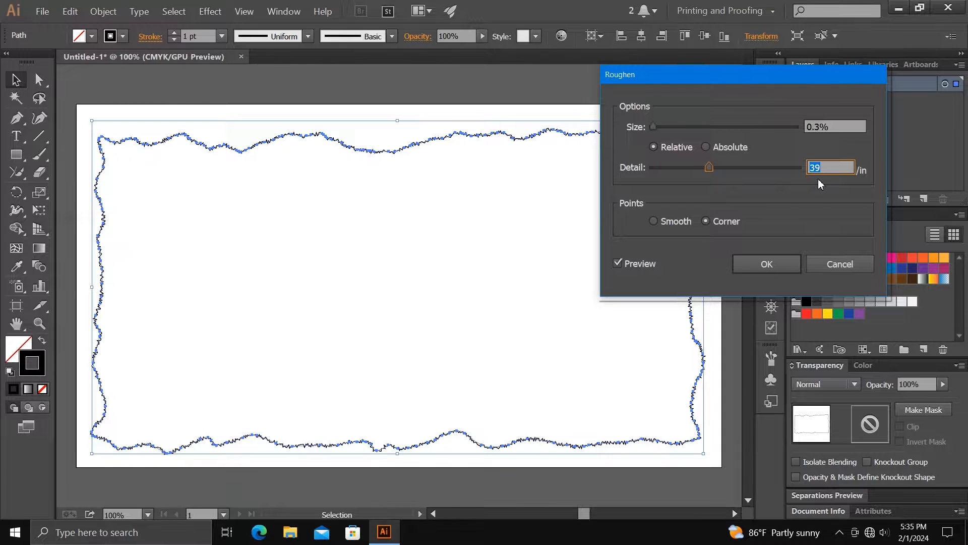
key("Up")
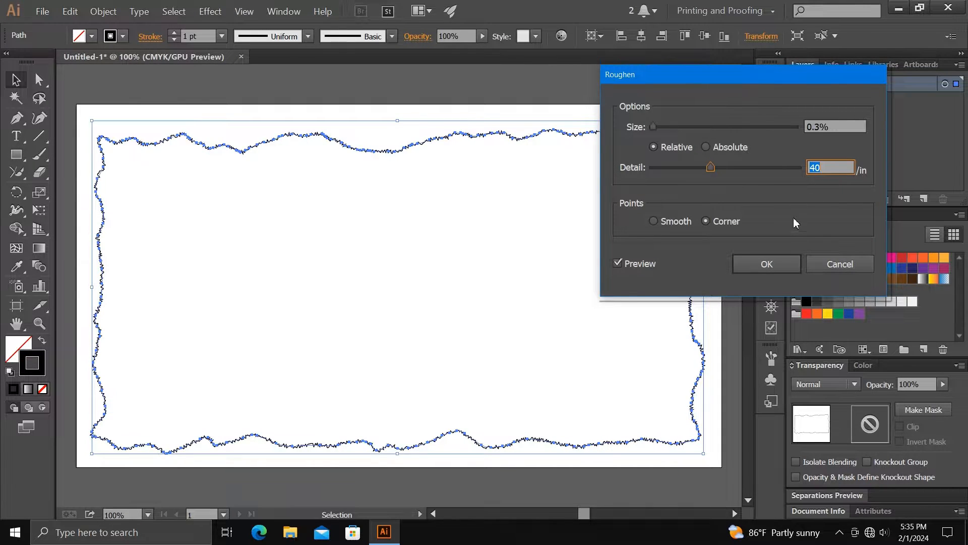
left_click(758, 260)
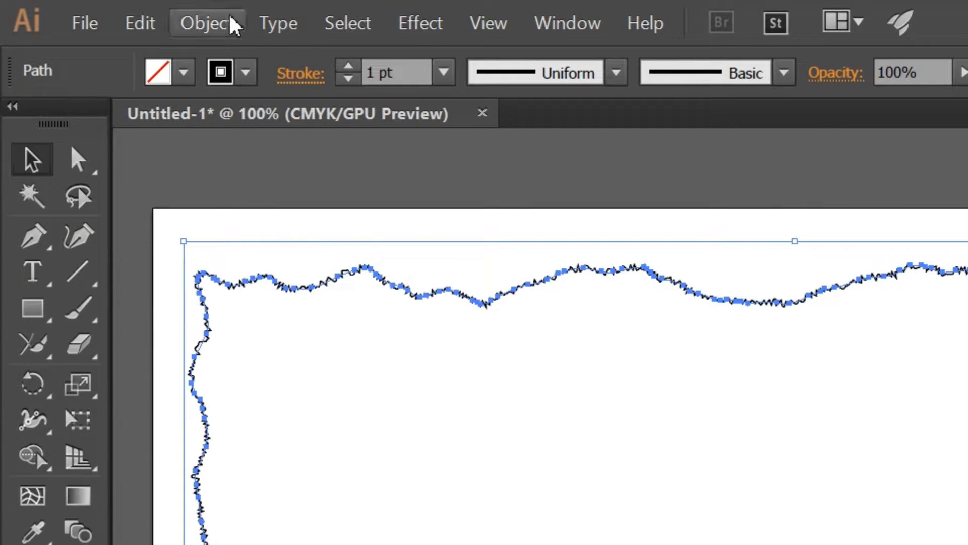
Expand the appearance of the roughened outline into an editable path and deselect it
left_click(234, 24)
left_click(284, 287)
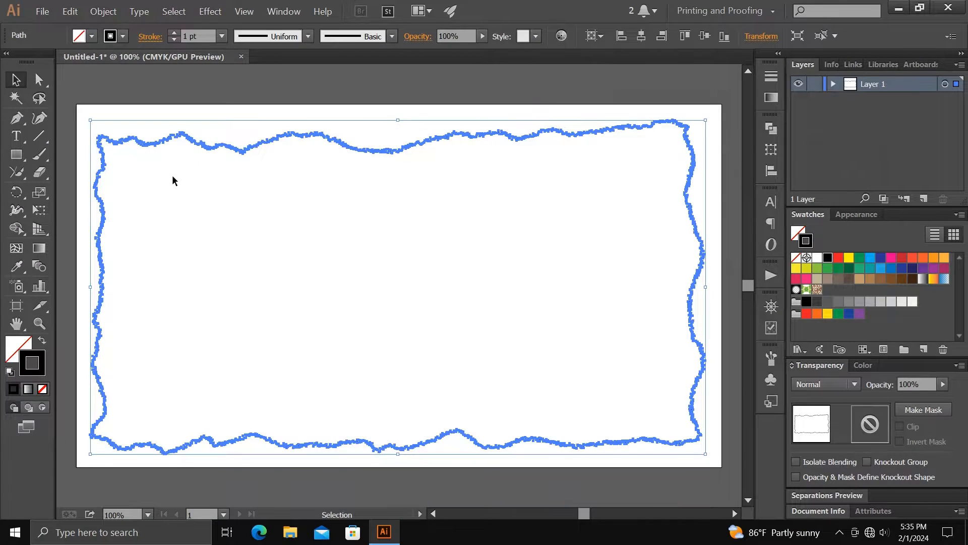
left_click(177, 180)
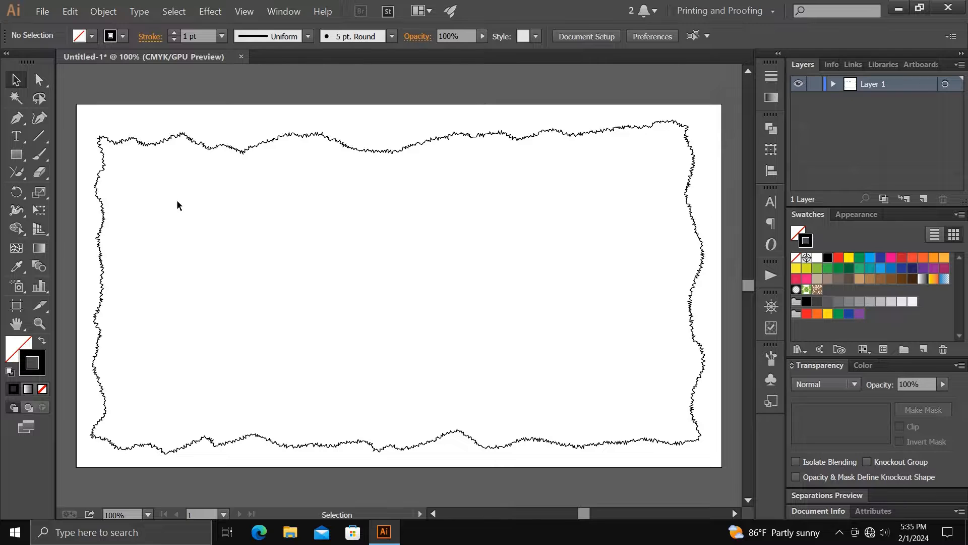
Create a 1280 × 720 pt rectangle and centre it horizontally and vertically on the artboard
left_click(17, 155)
left_click(343, 245)
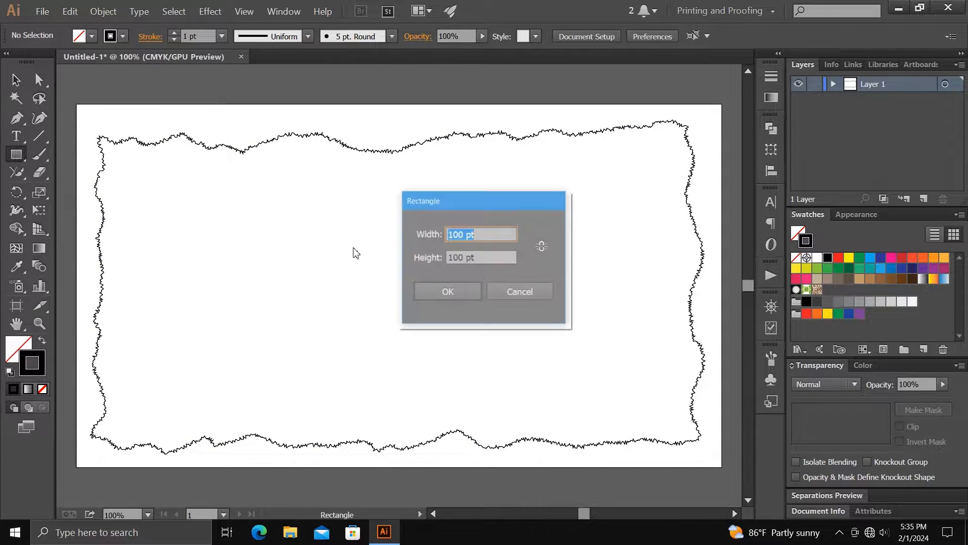
type("1280")
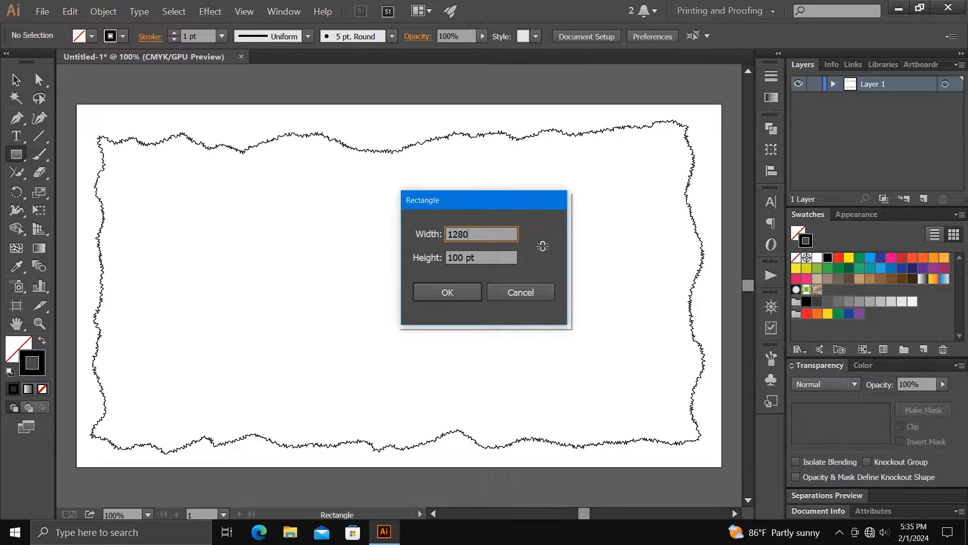
left_click(465, 261)
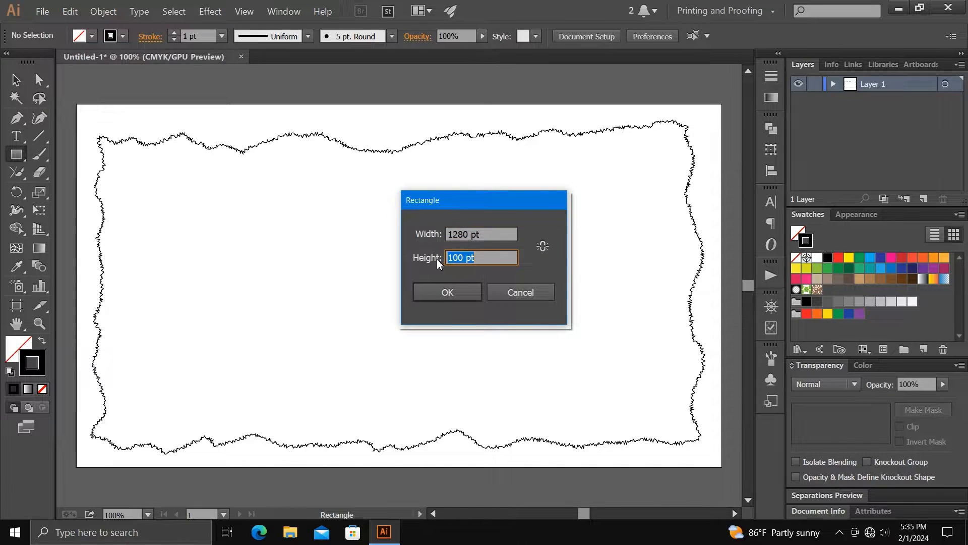
type("720")
key("Return")
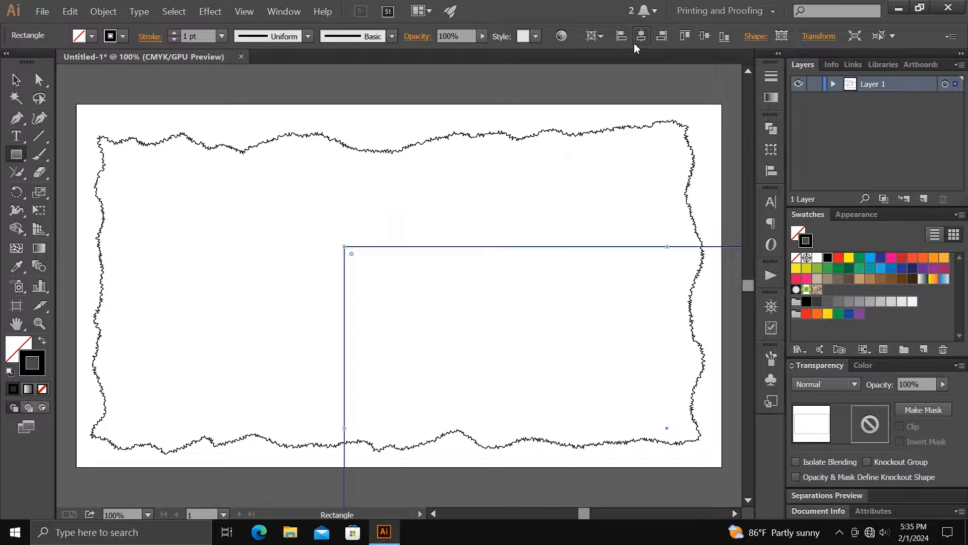
left_click(641, 36)
left_click(705, 36)
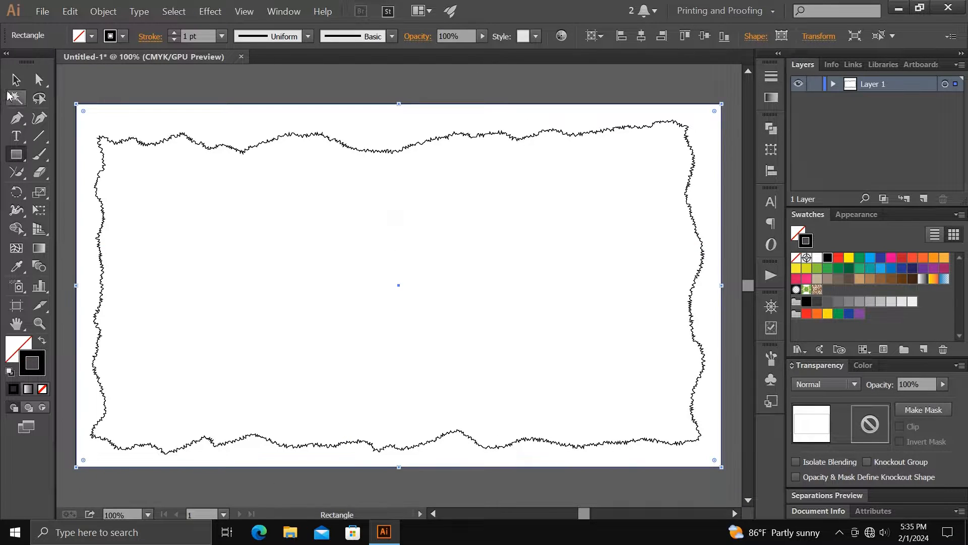
Fill the border area between the rectangle and the rough outline with red using the Shape Builder
left_click(15, 79)
left_click_drag(110, 90, 178, 182)
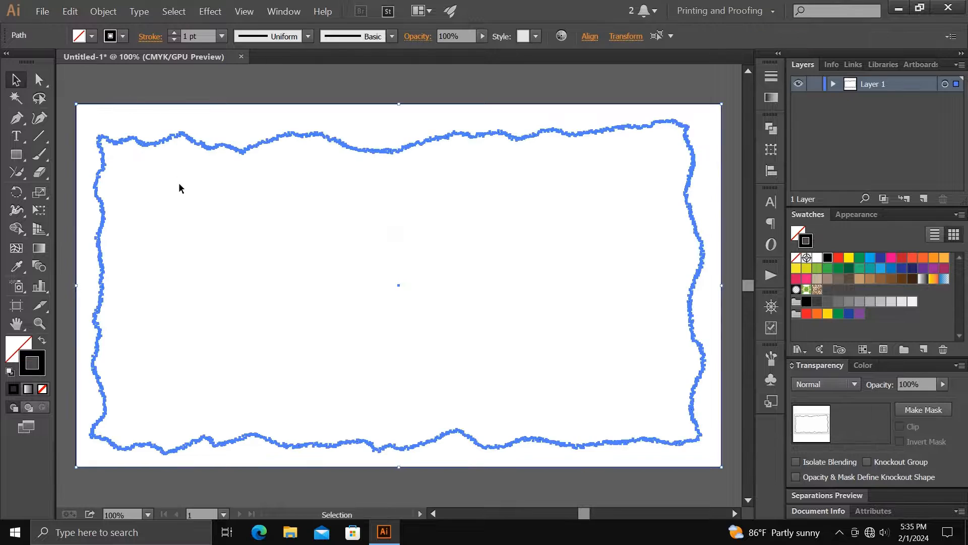
left_click(16, 234)
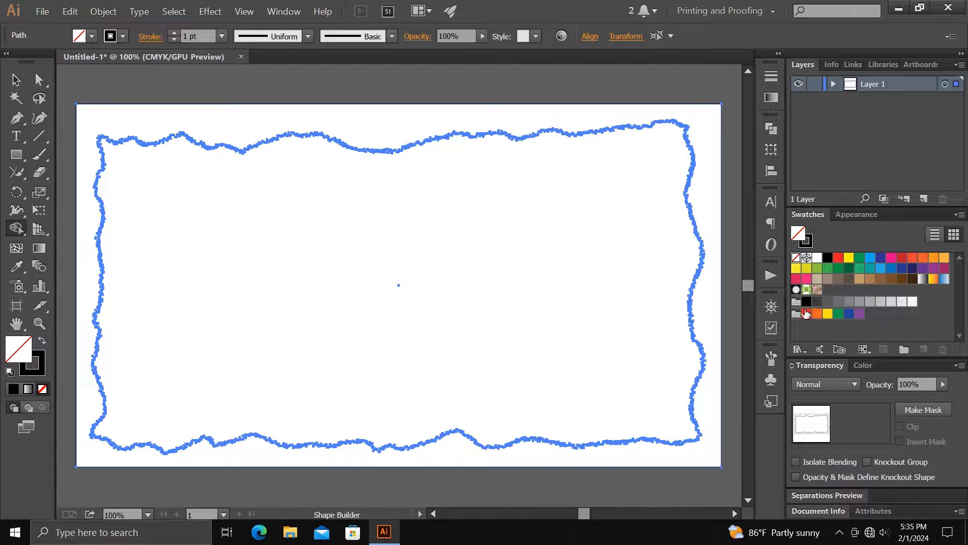
left_click(807, 313)
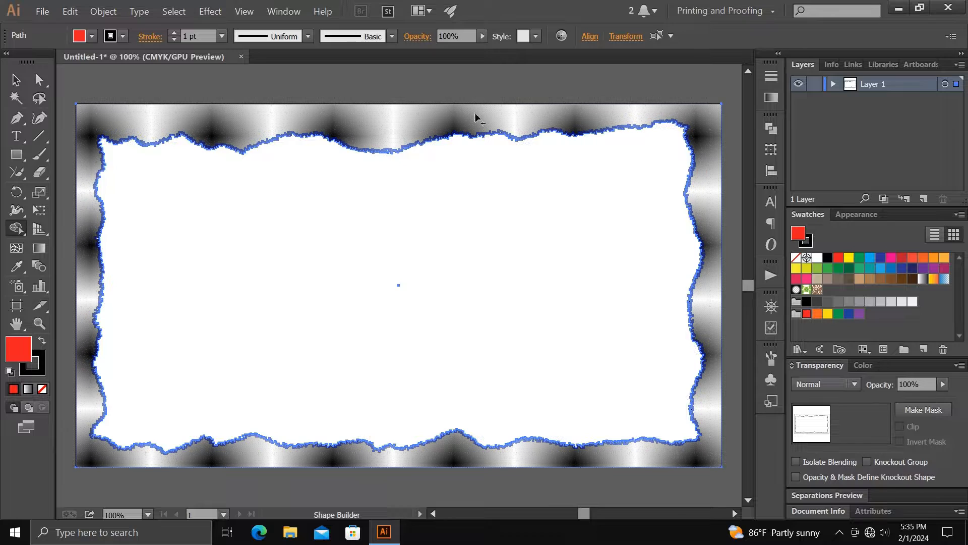
left_click(475, 120)
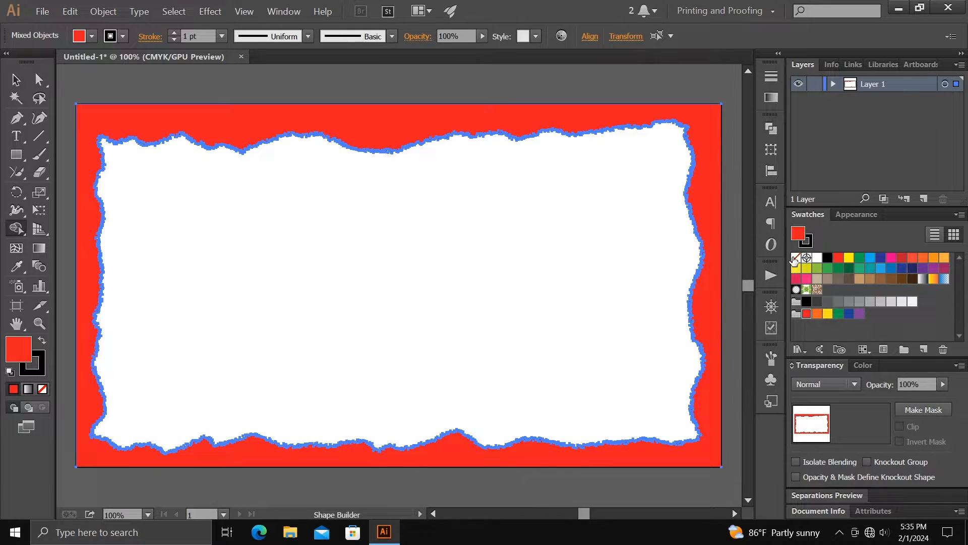
Give the area inside the rough outline no fill with the Shape Builder, and deselect the shapes
left_click(796, 257)
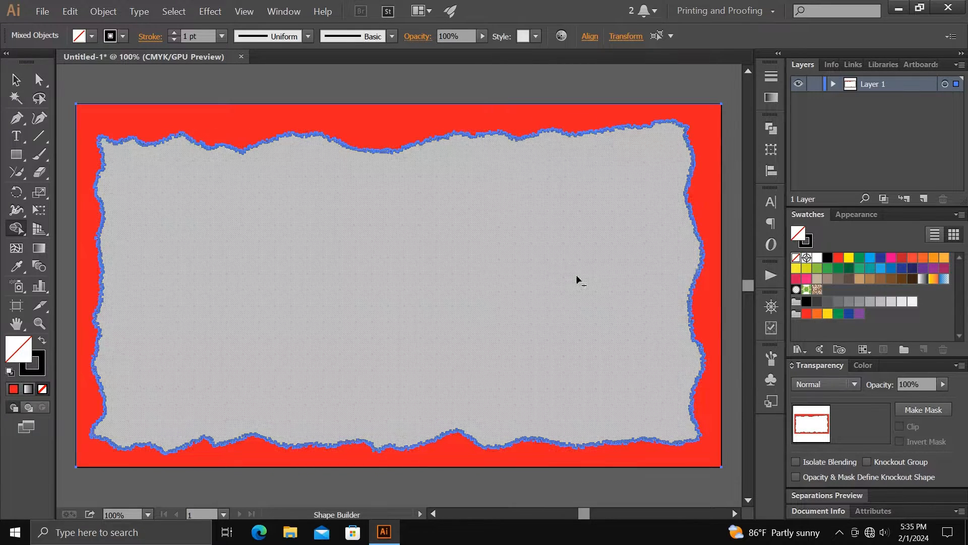
left_click(510, 283)
left_click(15, 79)
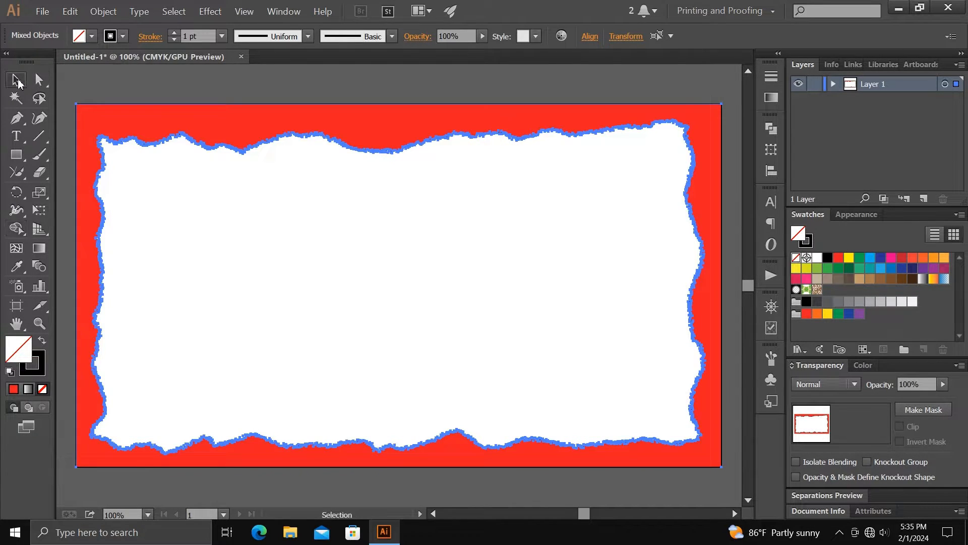
left_click(274, 227)
Remove the stroke from both the red border and the inner shape
left_click_drag(260, 98, 297, 158)
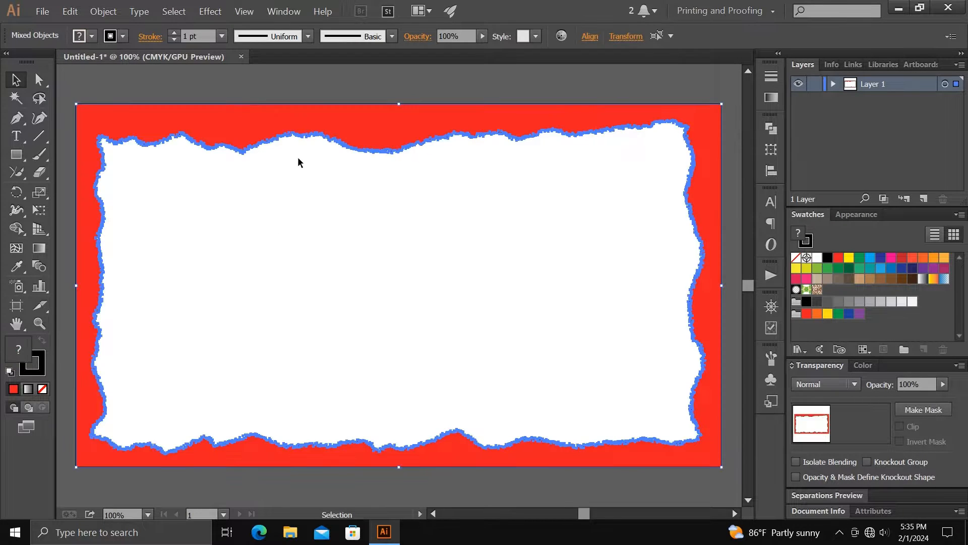
left_click(807, 243)
left_click(796, 257)
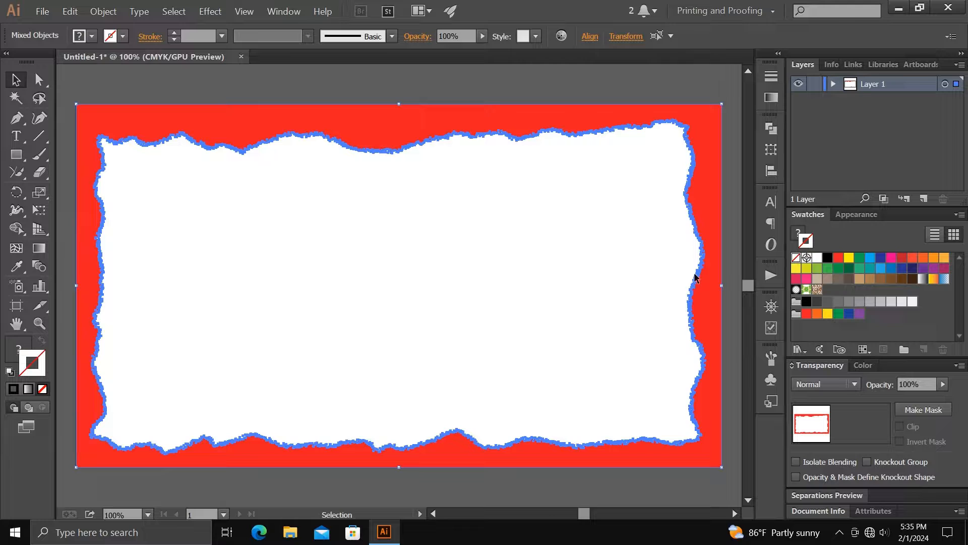
left_click(539, 282)
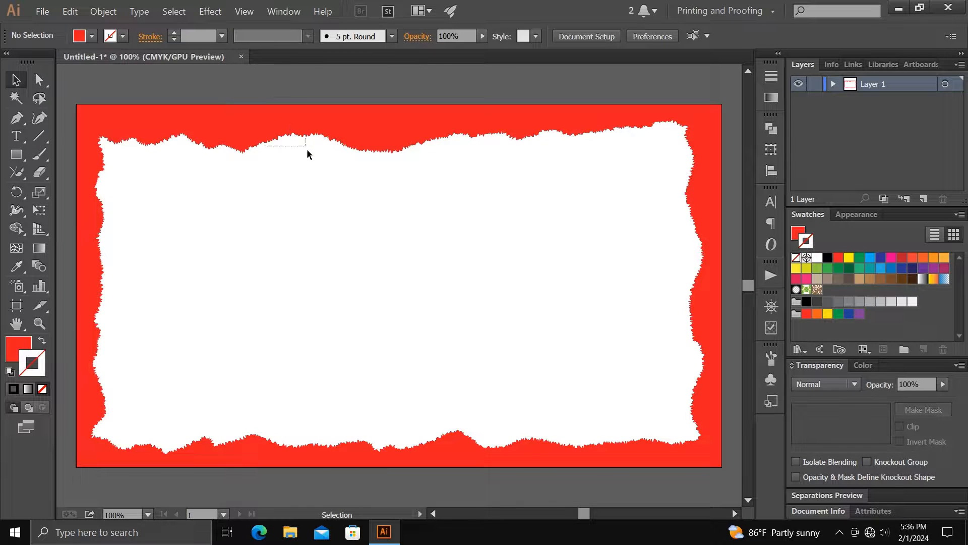
Group all the shapes on the artboard and deselect the group
key("ctrl+a")
right_click(298, 124)
left_click(329, 174)
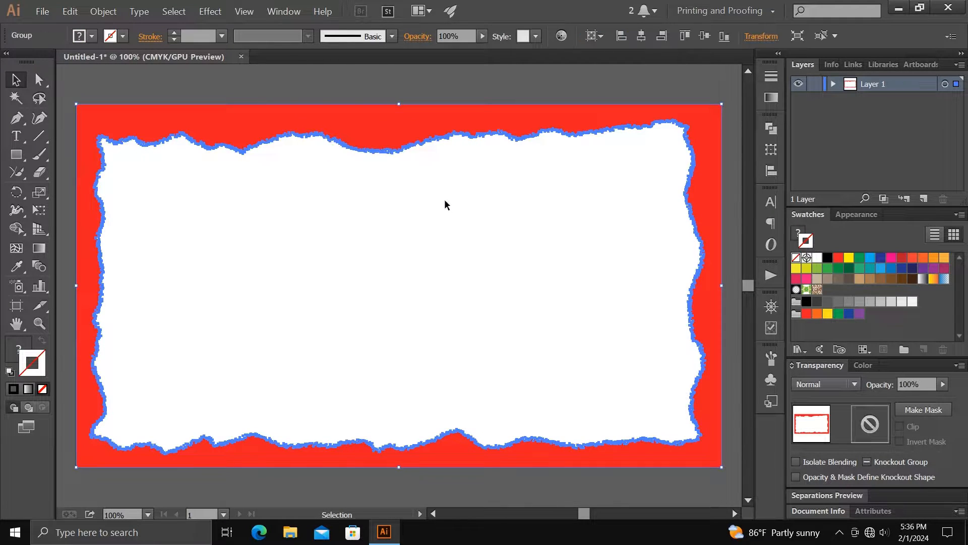
left_click(485, 214)
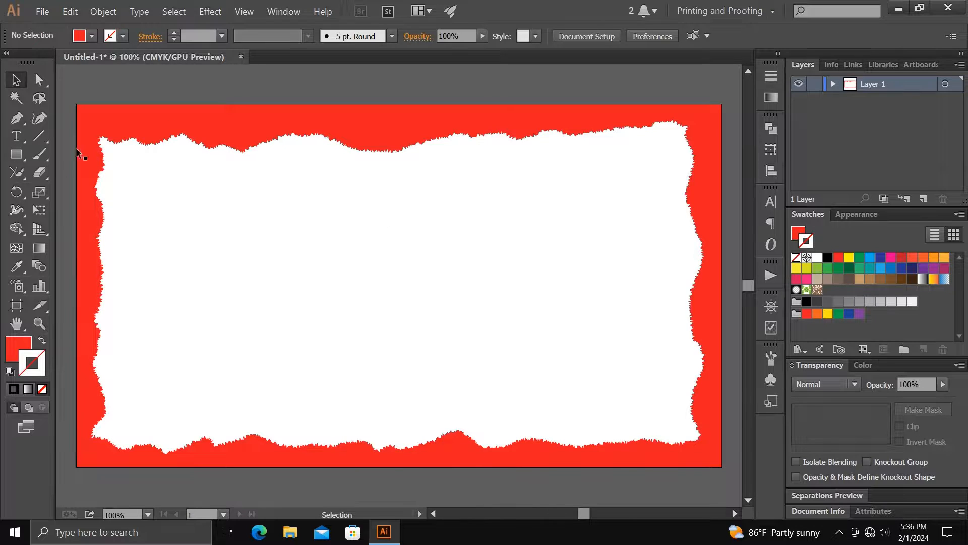
Draw a closed wavy outline freehand with the Pencil along the frame's inner edge, using a 1 pt black stroke and no fill
left_click_drag(27, 172, 55, 169)
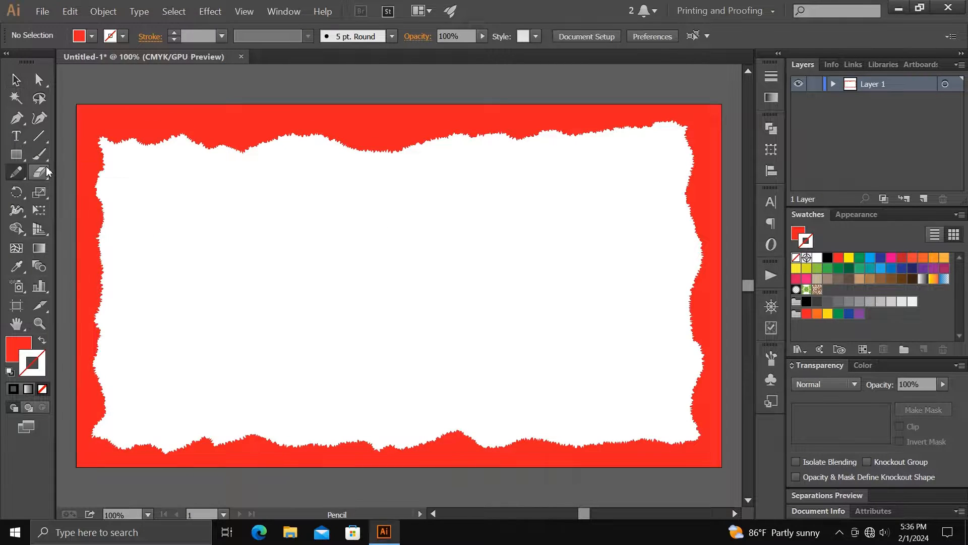
left_click(827, 258)
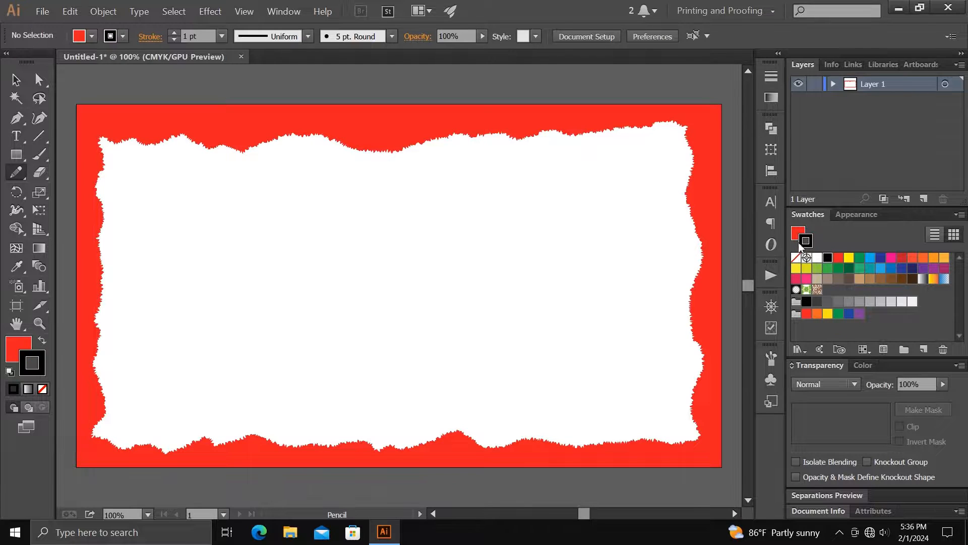
left_click(796, 258)
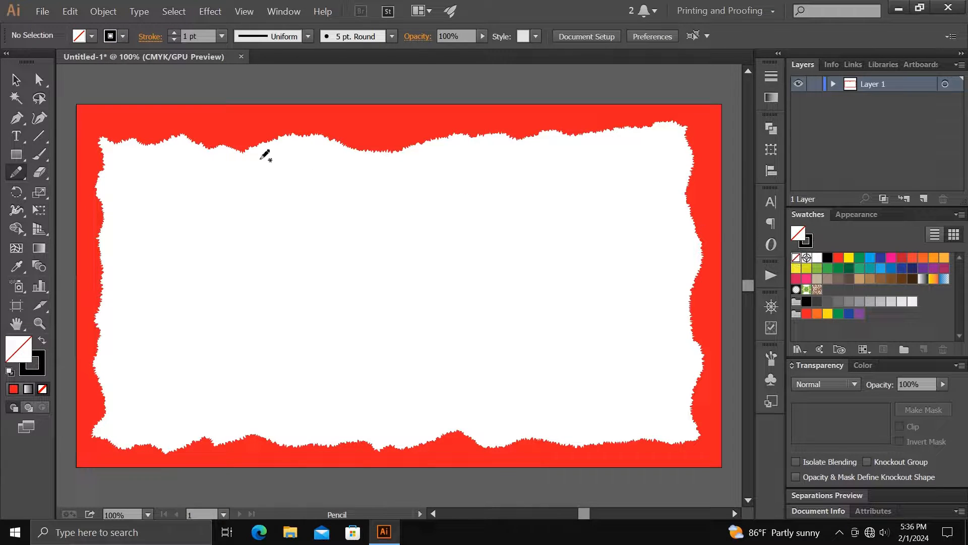
mouse_move(114, 148)
left_mouse_down()
mouse_move(271, 143)
mouse_move(393, 158)
mouse_move(487, 138)
mouse_move(675, 138)
mouse_move(688, 172)
mouse_move(698, 354)
mouse_move(692, 428)
mouse_move(612, 439)
mouse_move(160, 441)
mouse_move(102, 432)
mouse_move(103, 160)
mouse_move(120, 143)
left_mouse_up()
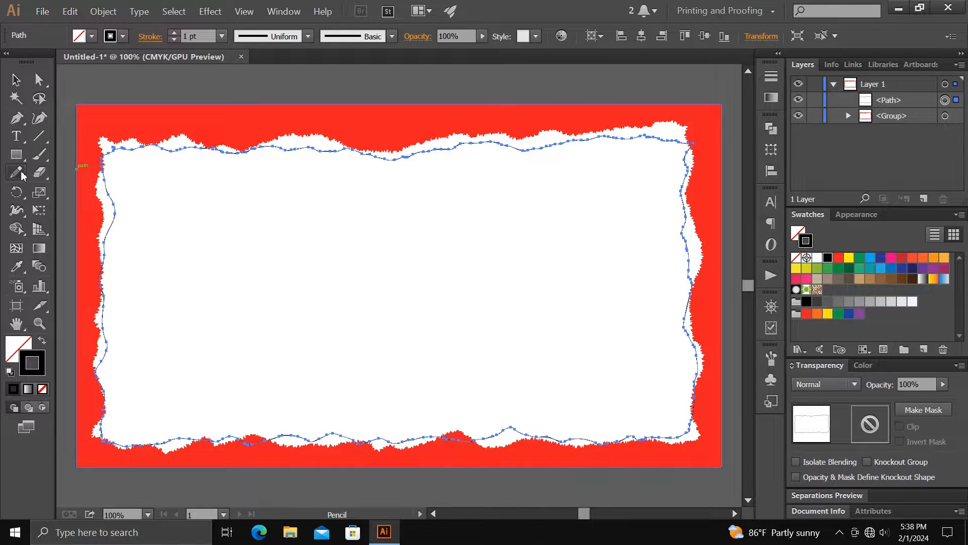
Join the open ends of the wavy pencil outline at its upper-left corner with the Join tool
left_click_drag(16, 172, 60, 226)
mouse_move(116, 141)
left_mouse_down()
mouse_move(101, 147)
mouse_move(124, 147)
mouse_move(114, 133)
left_mouse_up()
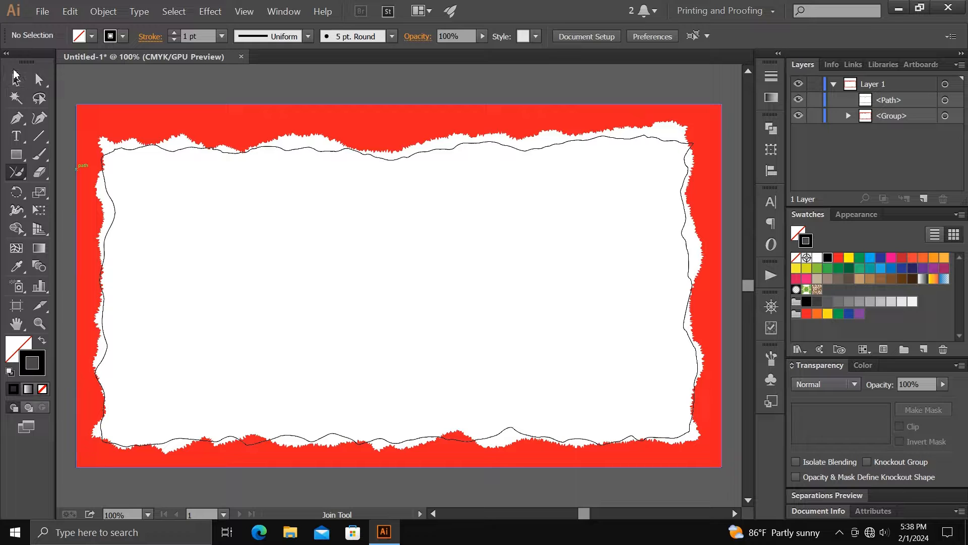
left_click(16, 154)
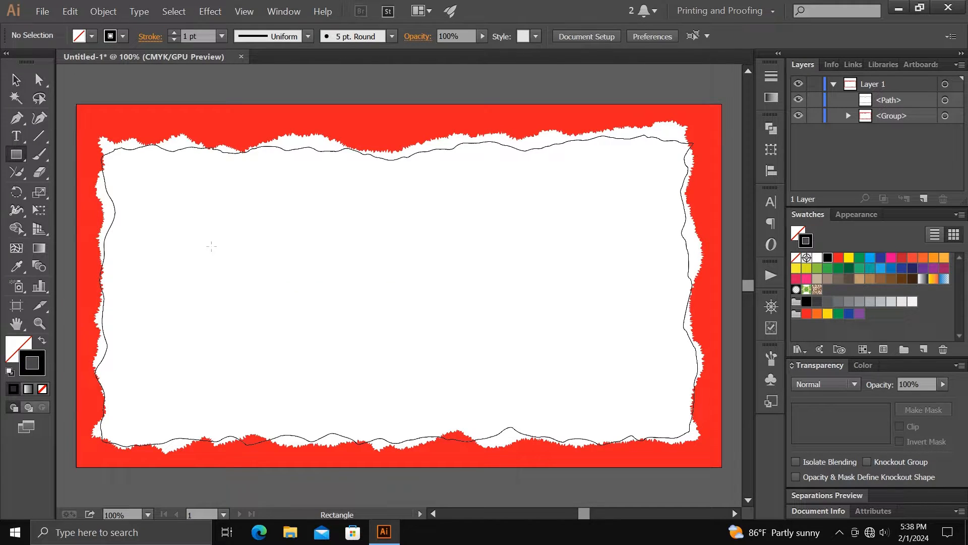
Roughen the wavy outline with a relative size of 0.4% and a detail of 40/in, and expand its appearance
left_click(16, 79)
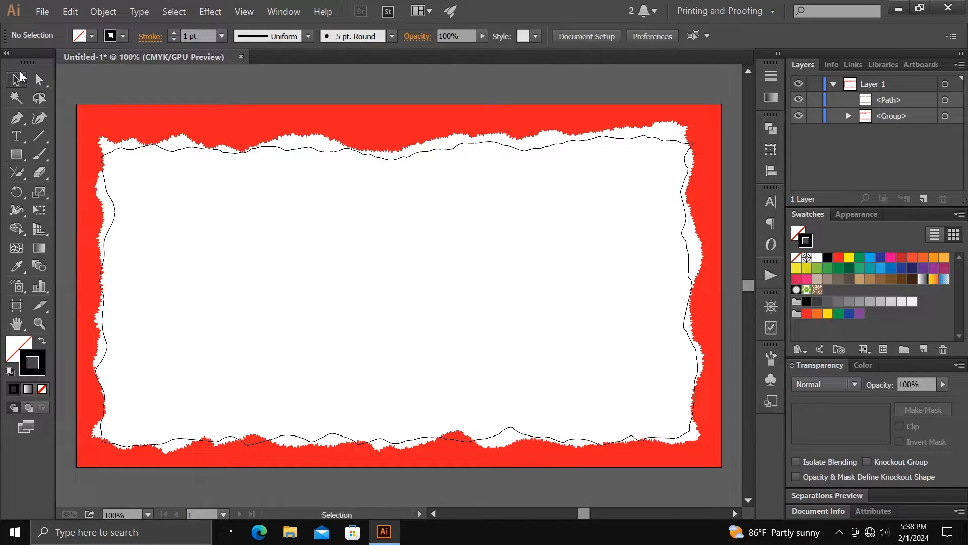
left_click(129, 150)
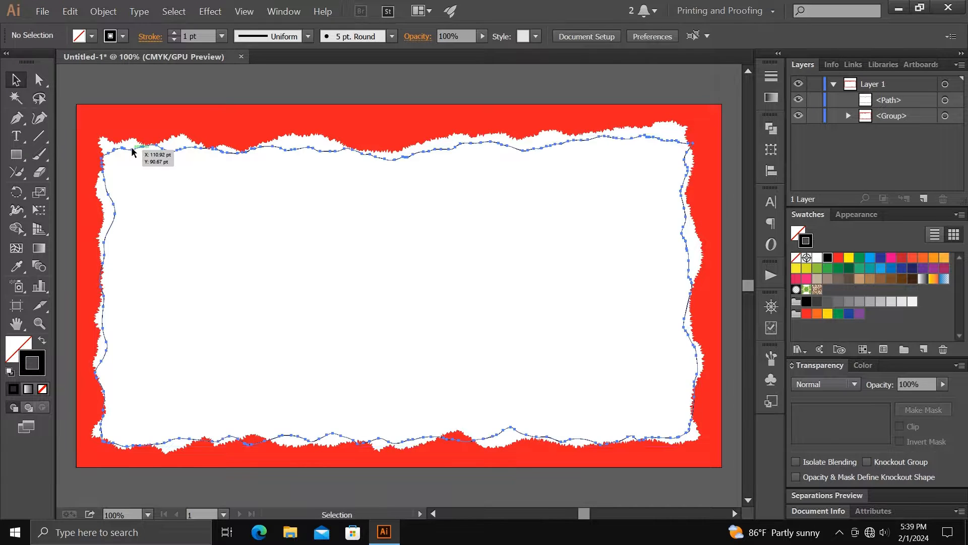
left_click(200, 9)
mouse_move(259, 124)
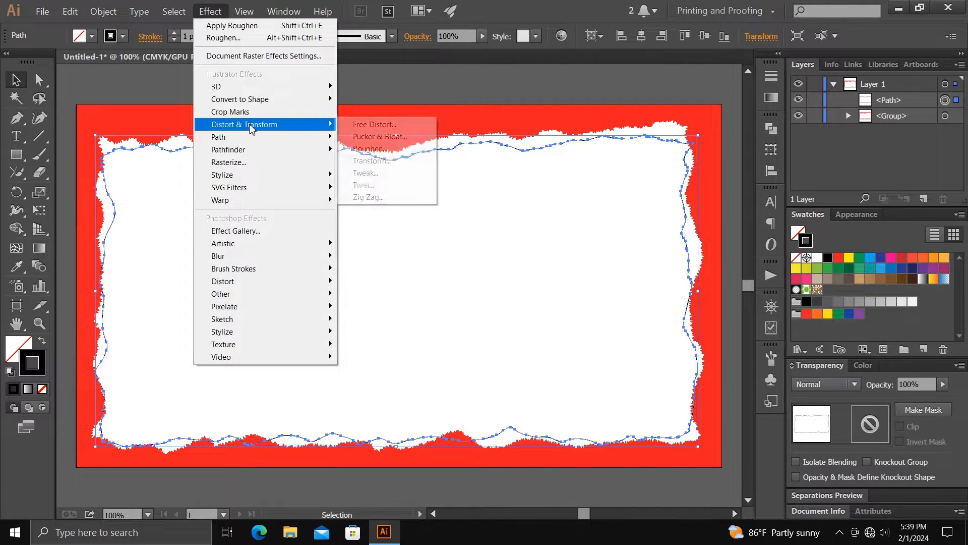
left_click(371, 148)
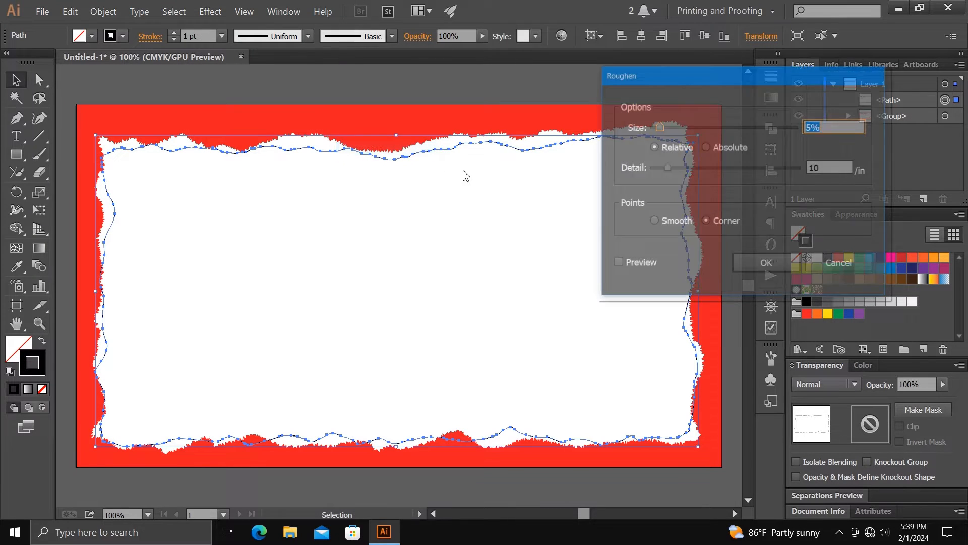
left_click(617, 263)
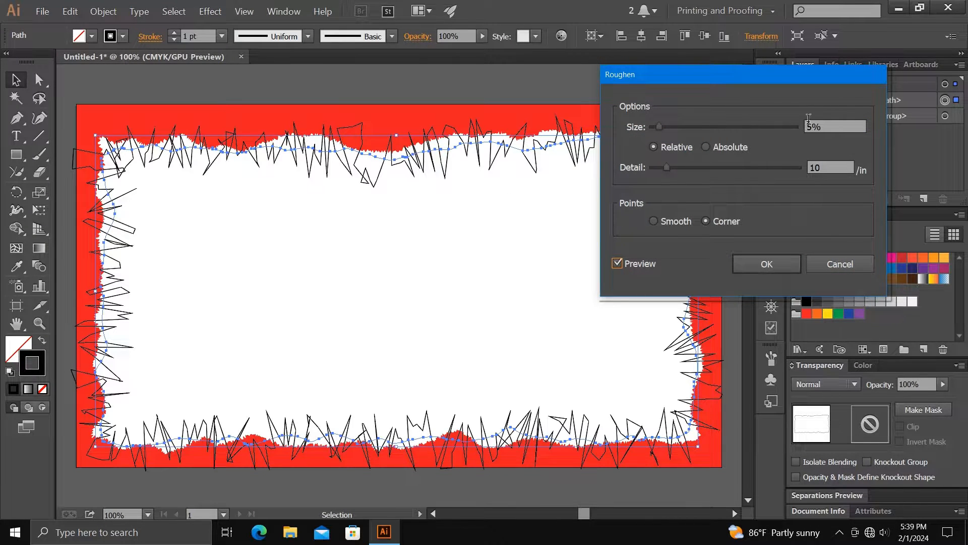
left_click_drag(810, 127, 797, 129)
type("0.4")
left_click_drag(833, 168, 810, 166)
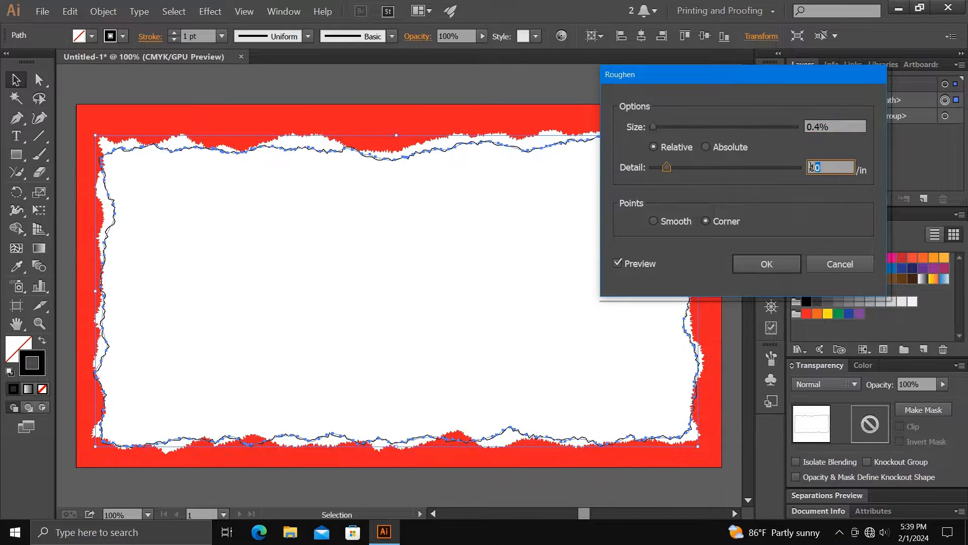
type("40")
left_click(779, 262)
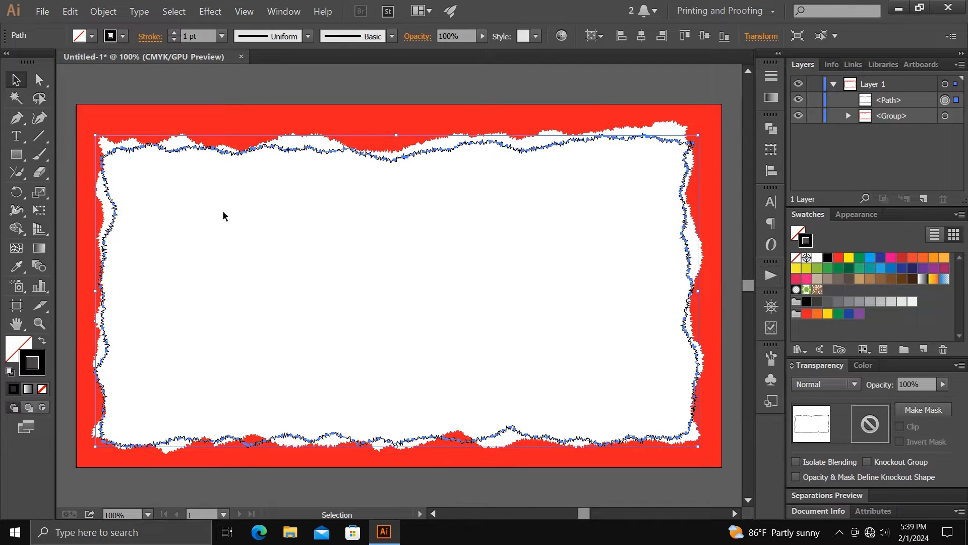
left_click(103, 11)
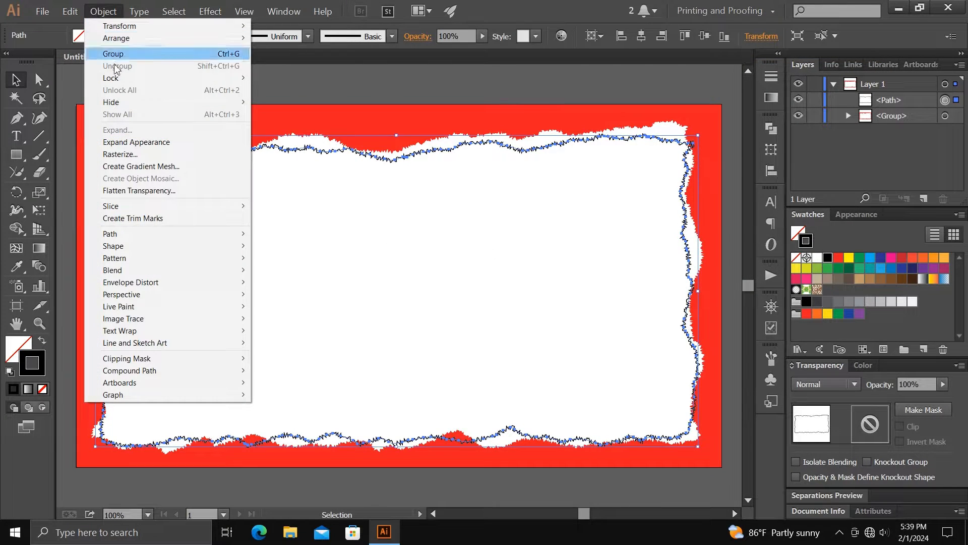
left_click(136, 142)
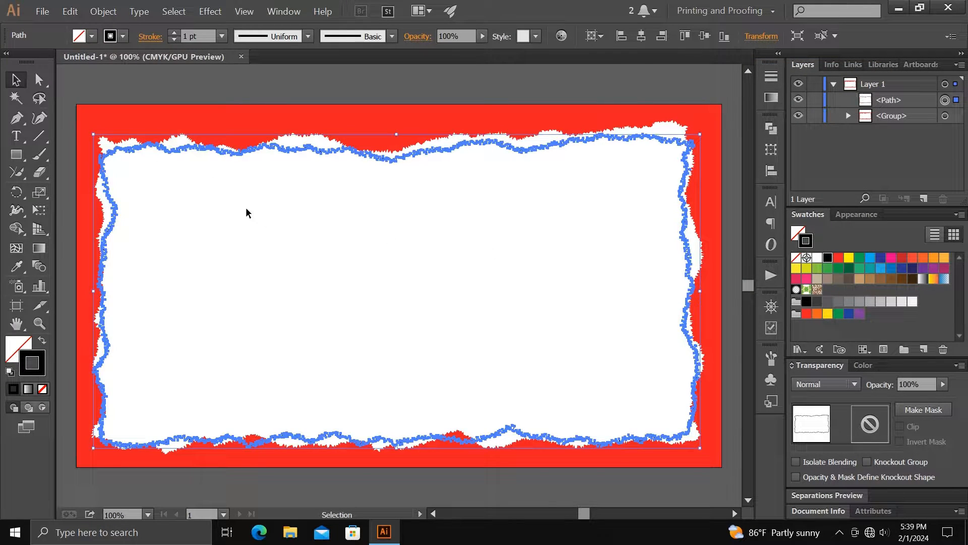
Create a 1280 × 720 pt rectangle and centre it horizontally and vertically on the artboard
left_click(16, 154)
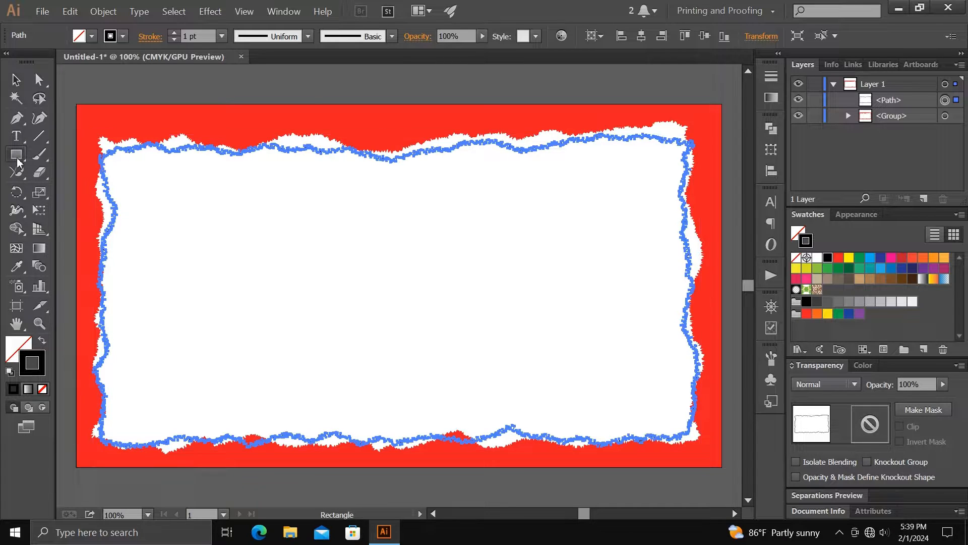
left_click(371, 264)
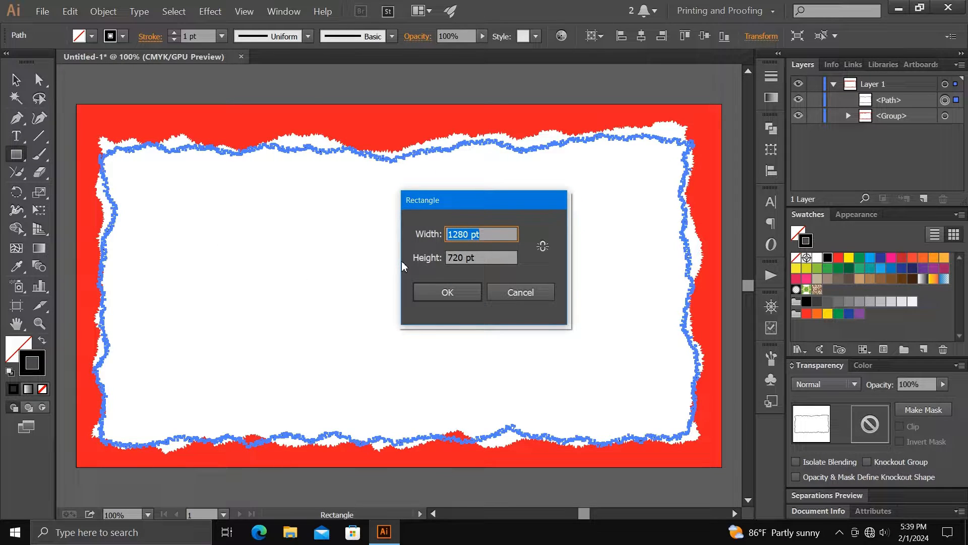
left_click(446, 294)
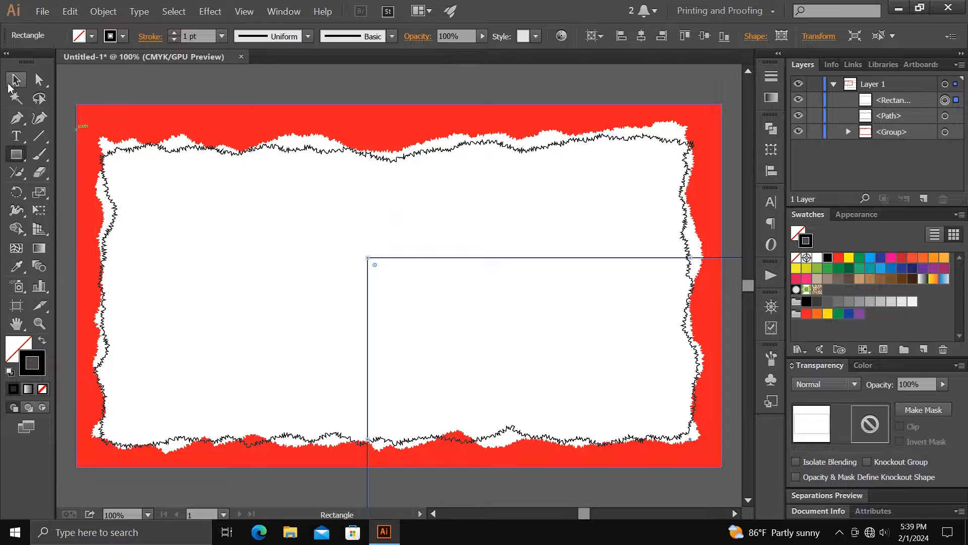
left_click(11, 83)
left_click(642, 38)
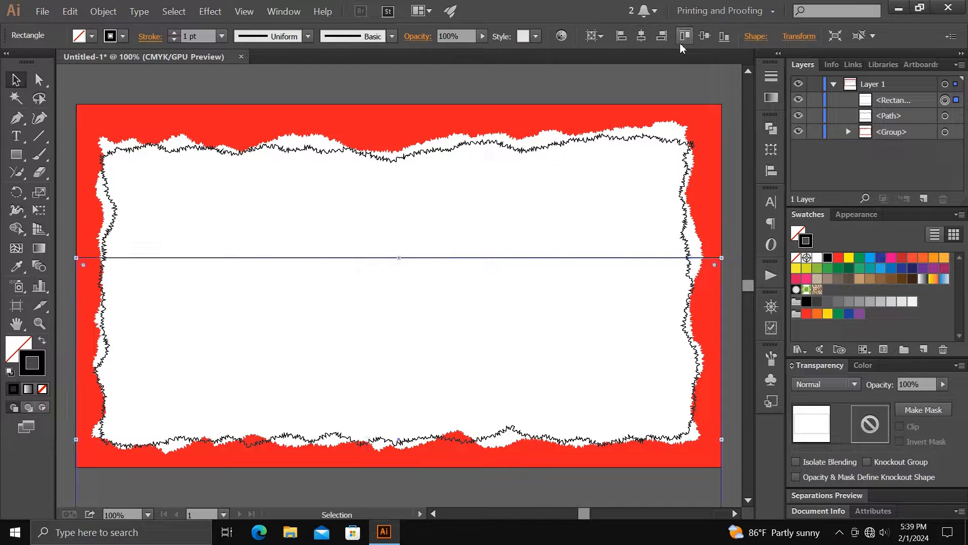
left_click(706, 37)
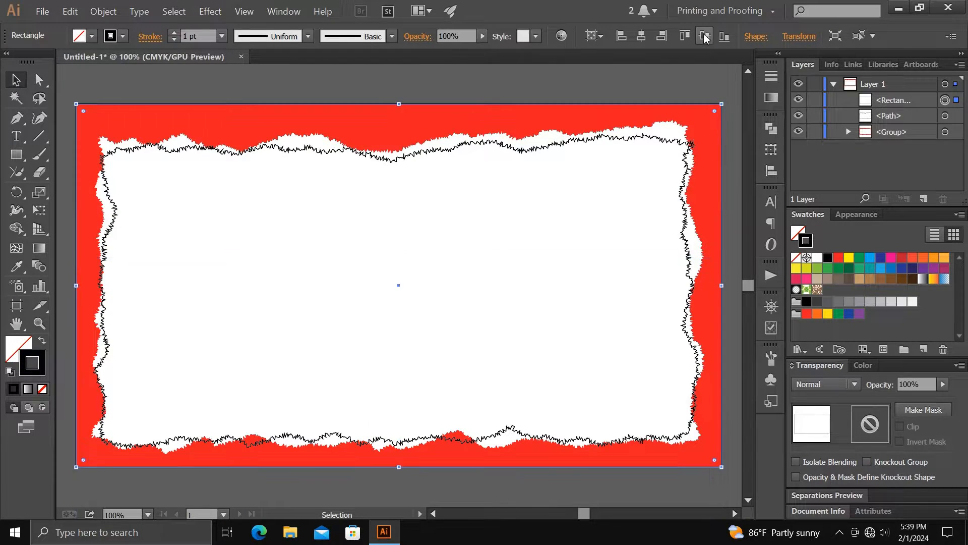
Lock the red frame group and fill the area between the new rectangle and the roughened outline with white using the Shape Builder
left_click(816, 132)
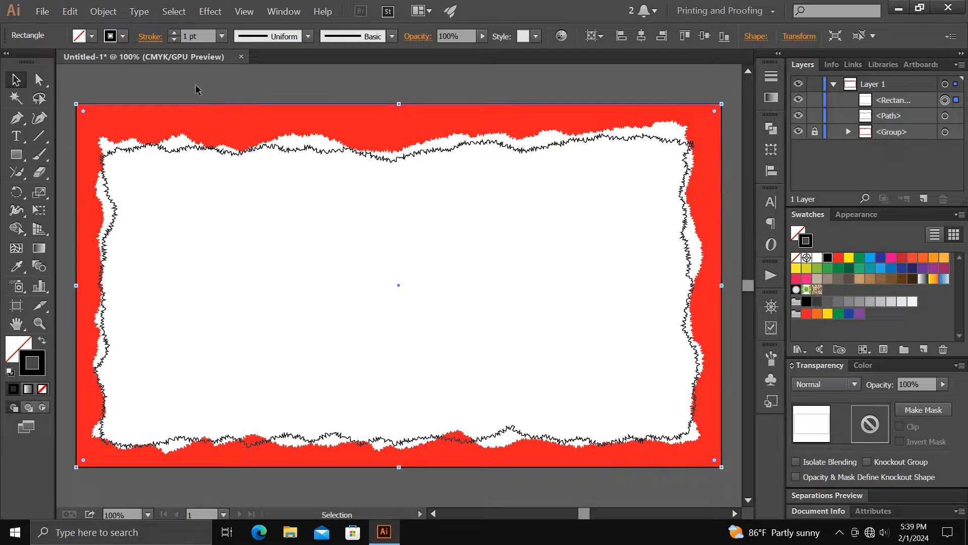
left_click(227, 169)
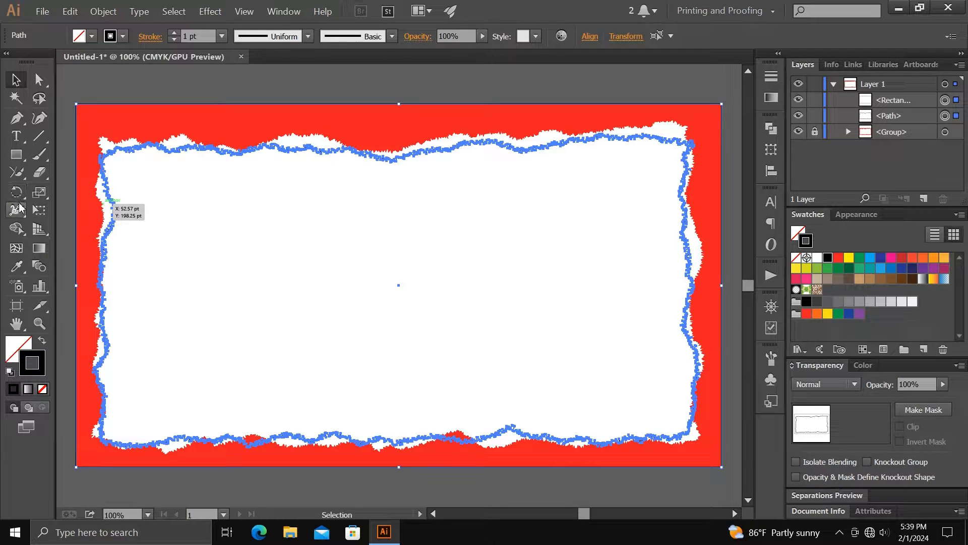
left_click(16, 228)
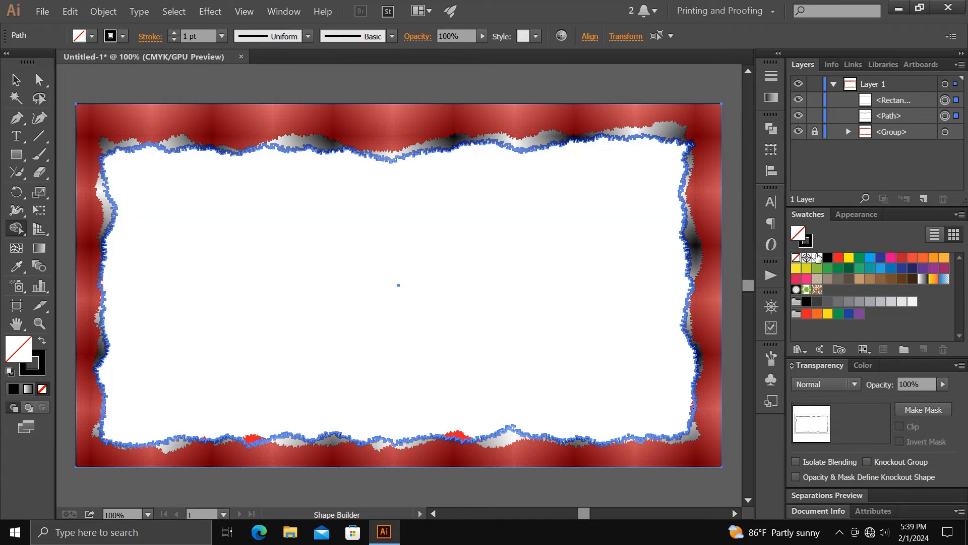
left_click(817, 258)
left_click(569, 126)
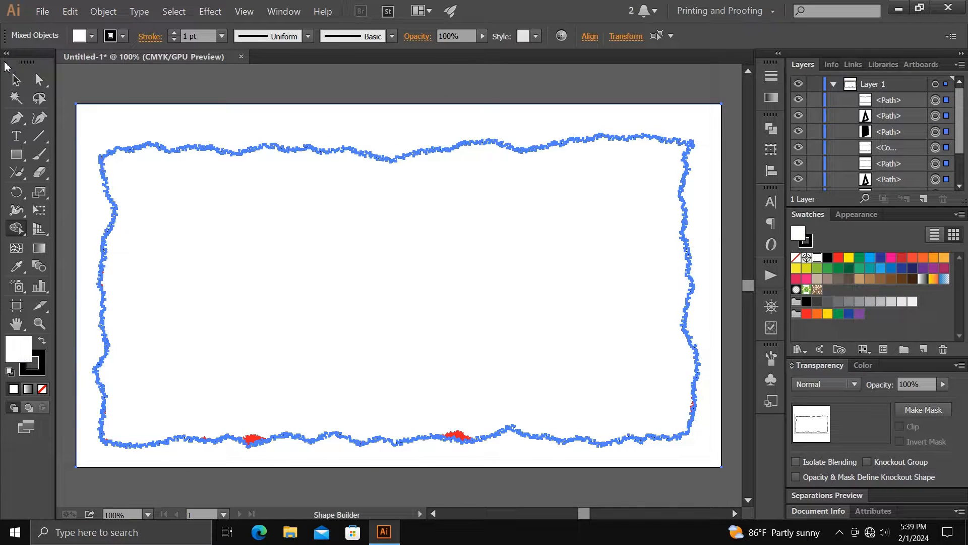
Remove the stroke from the white border and the other unlocked shapes, and deselect them
left_click(16, 80)
left_click_drag(192, 96, 241, 177)
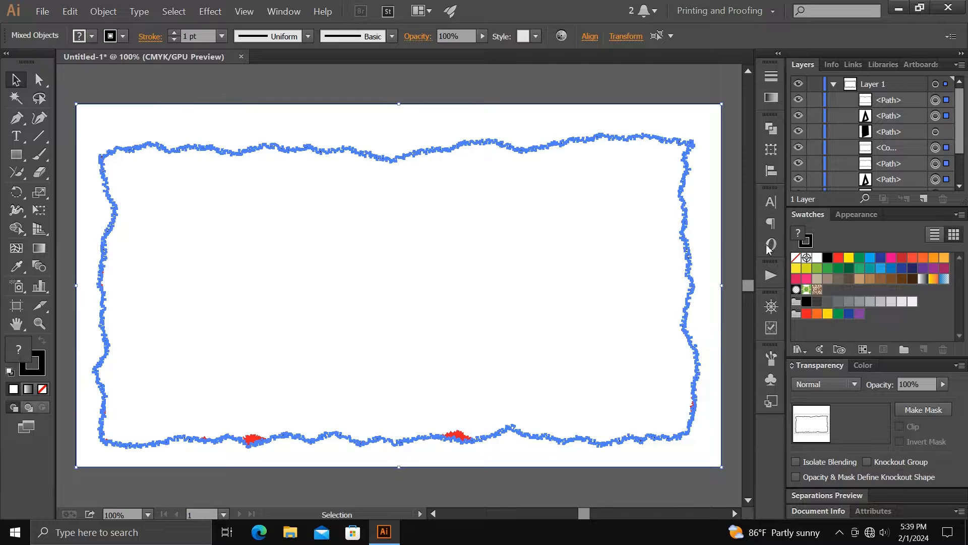
left_click(807, 243)
left_click(796, 258)
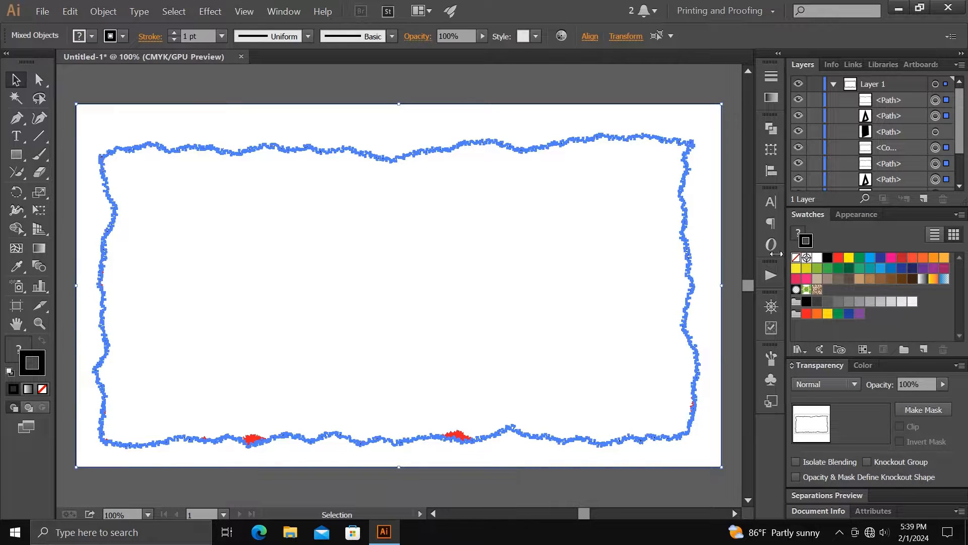
left_click(502, 232)
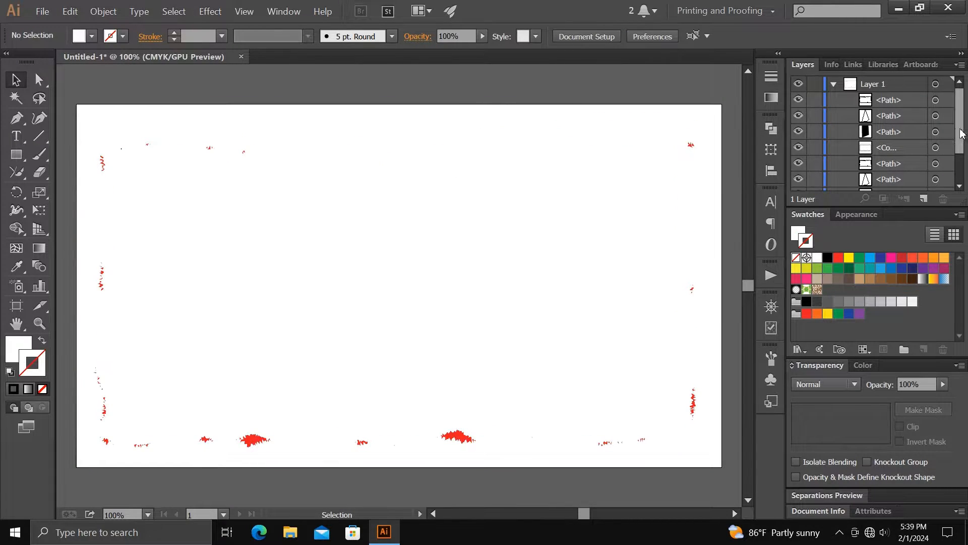
Select the white border with its inner shapes and group them
key("ctrl+a")
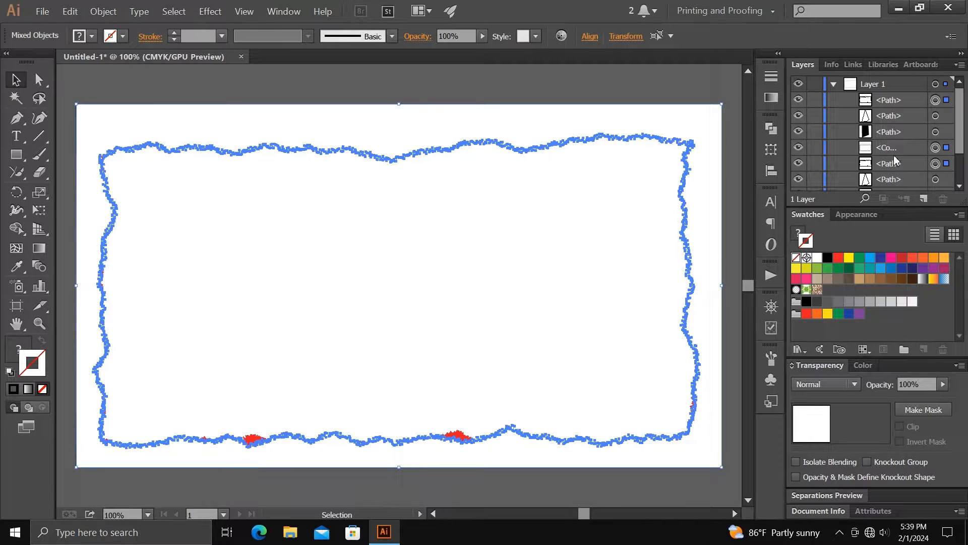
right_click(540, 136)
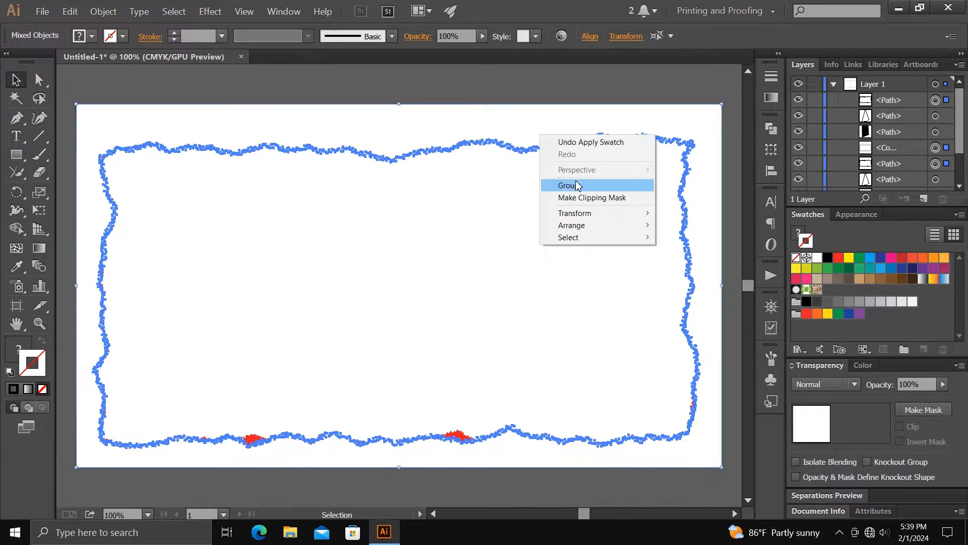
left_click(579, 185)
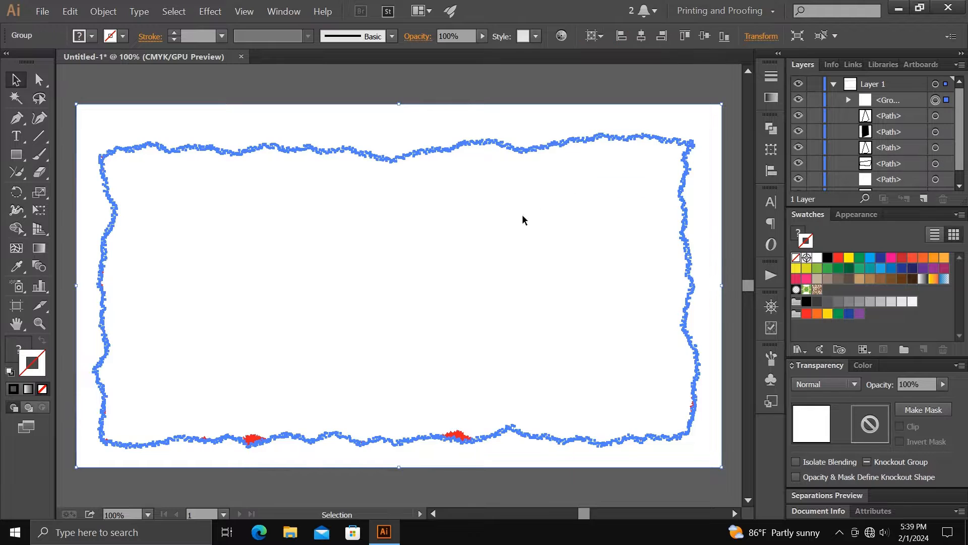
Delete all the stray leftover paths between the white border group and the locked red frame group in Layer 1
left_click(936, 116)
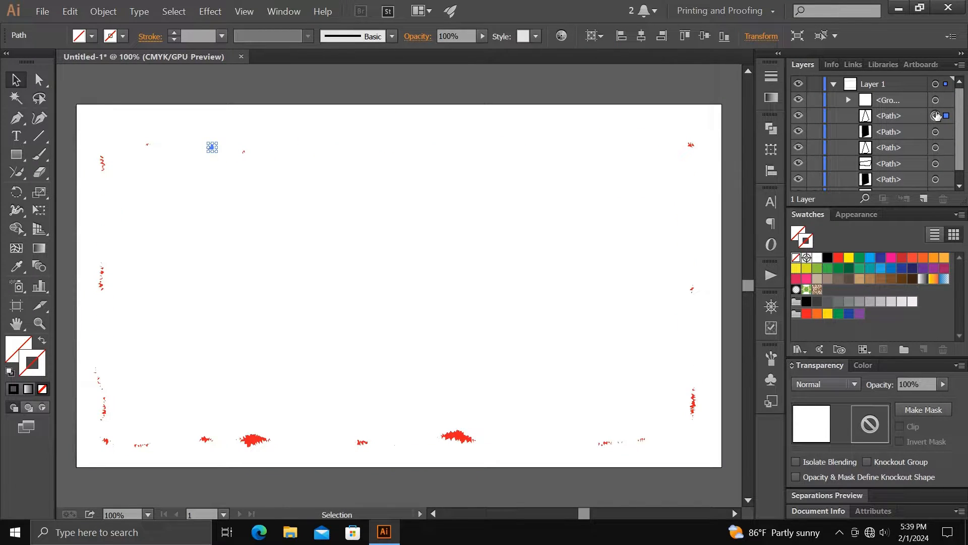
key("Delete")
left_click(945, 116)
key("Delete")
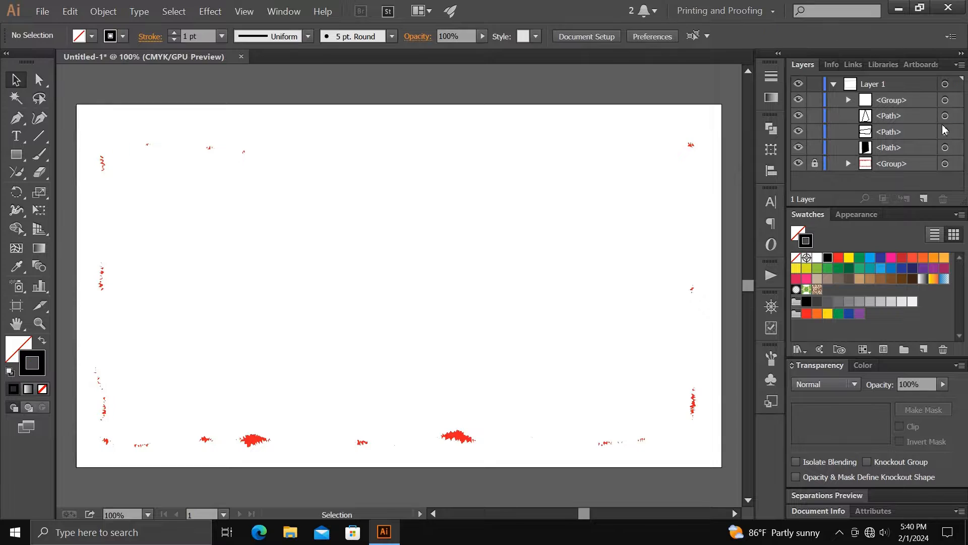
left_click(945, 117)
key("Delete")
left_click(945, 116)
key("Delete")
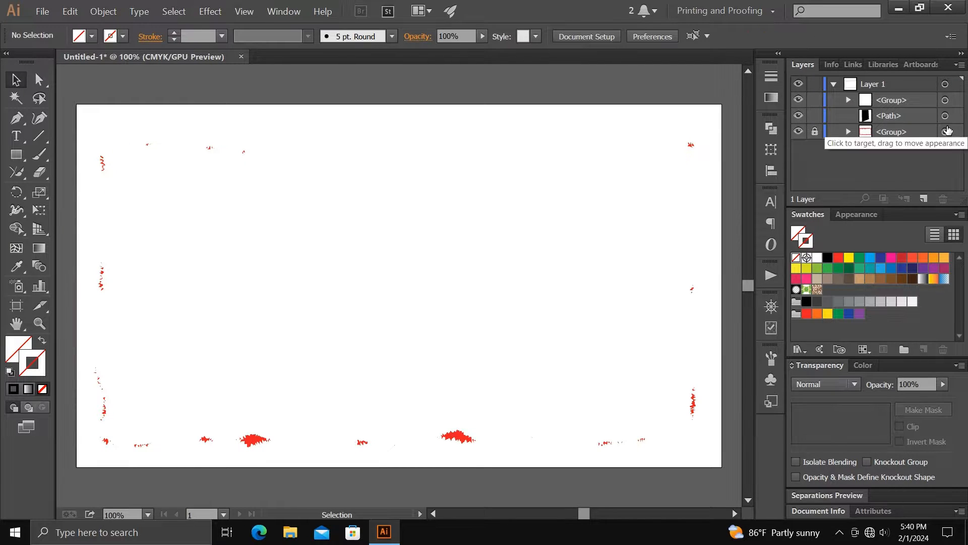
left_click(945, 116)
key("Delete")
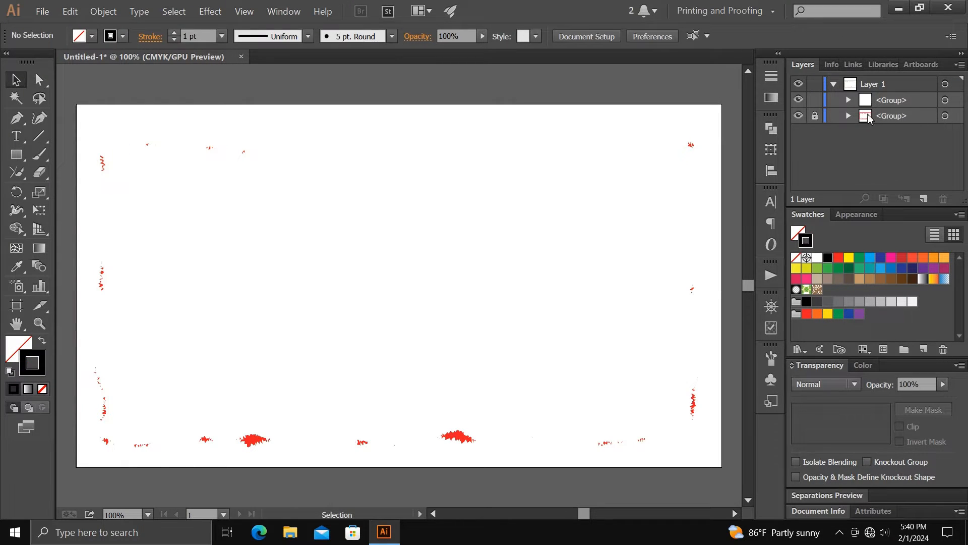
Unlock the red frame group and move it above the white border group in the stacking order
left_click(815, 116)
mouse_move(882, 116)
left_mouse_down()
mouse_move(874, 91)
mouse_move(879, 100)
left_mouse_up()
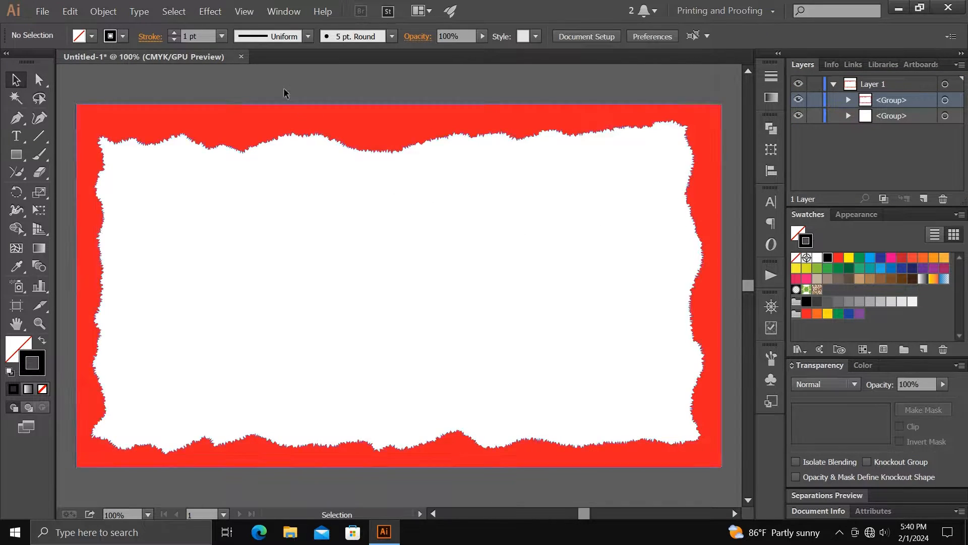
Ungroup the red frame group so its path and compound path can be edited separately
left_click_drag(281, 137, 326, 129)
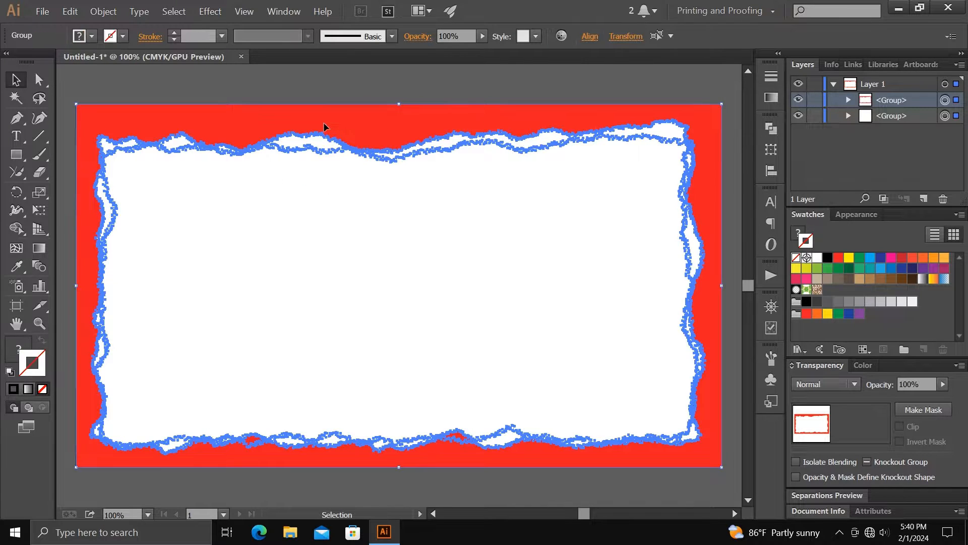
key("ctrl+shift+a")
left_click(401, 131)
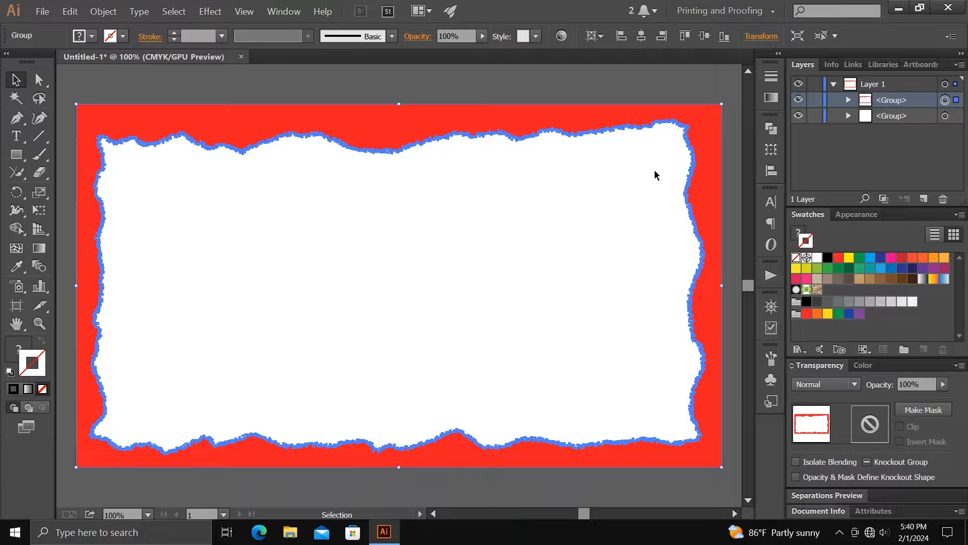
right_click(654, 106)
left_click(556, 170)
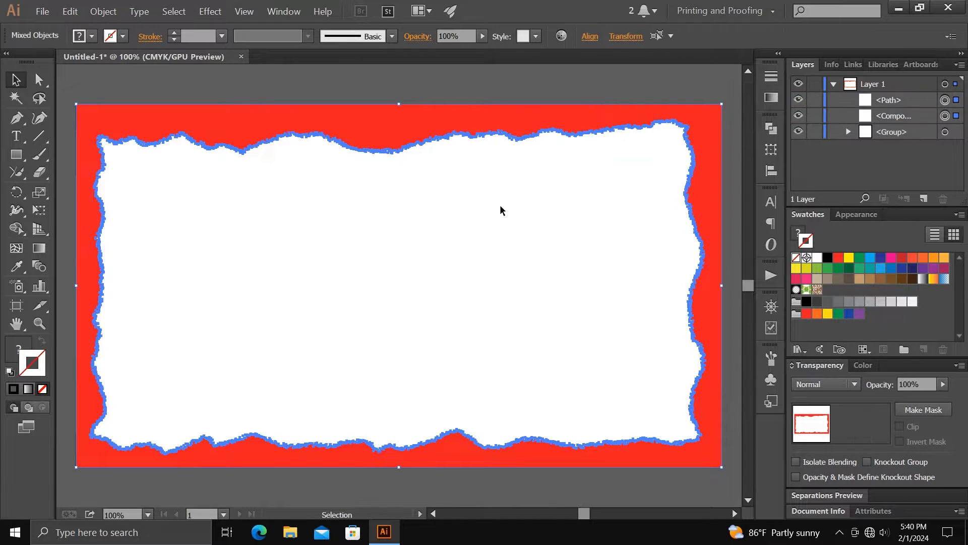
Fill the red frame's compound path with the default white-to-black linear gradient
left_click(491, 125)
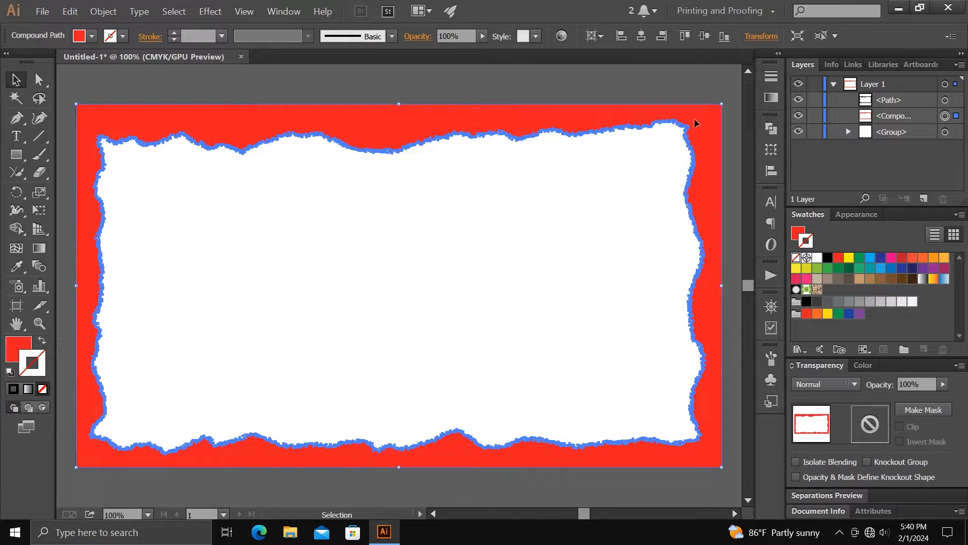
left_click(771, 98)
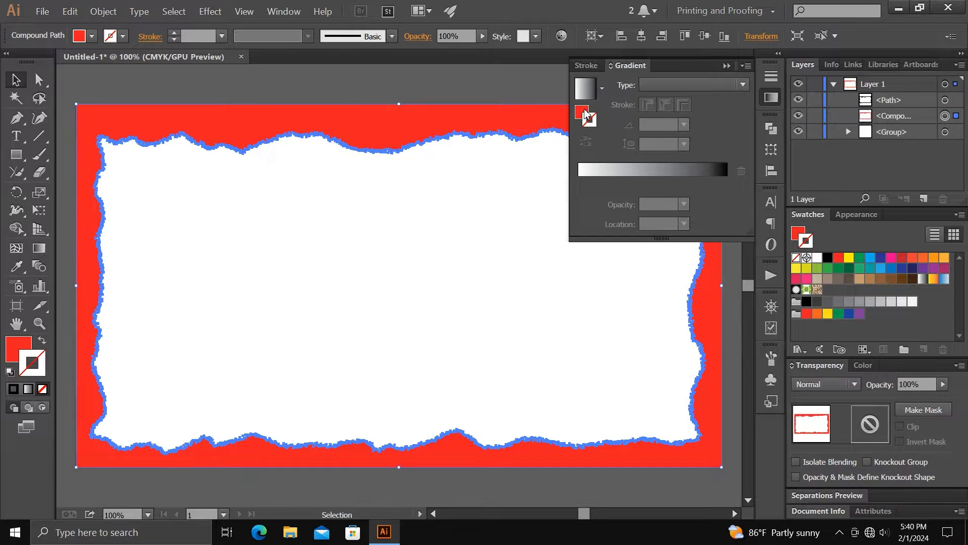
left_click(593, 116)
left_click(634, 169)
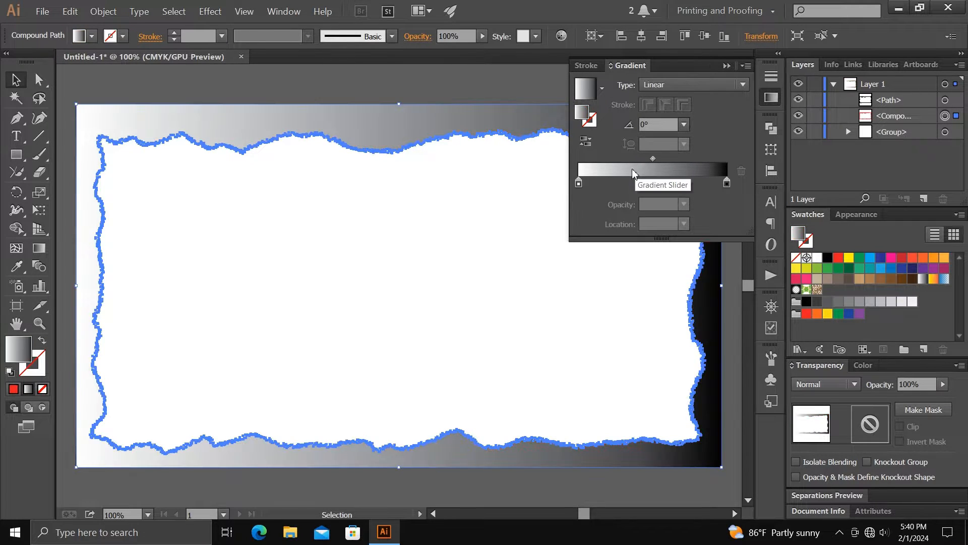
Switch the gradient's white starting stop to RGB and recolour it bright orange-red
double_click(579, 184)
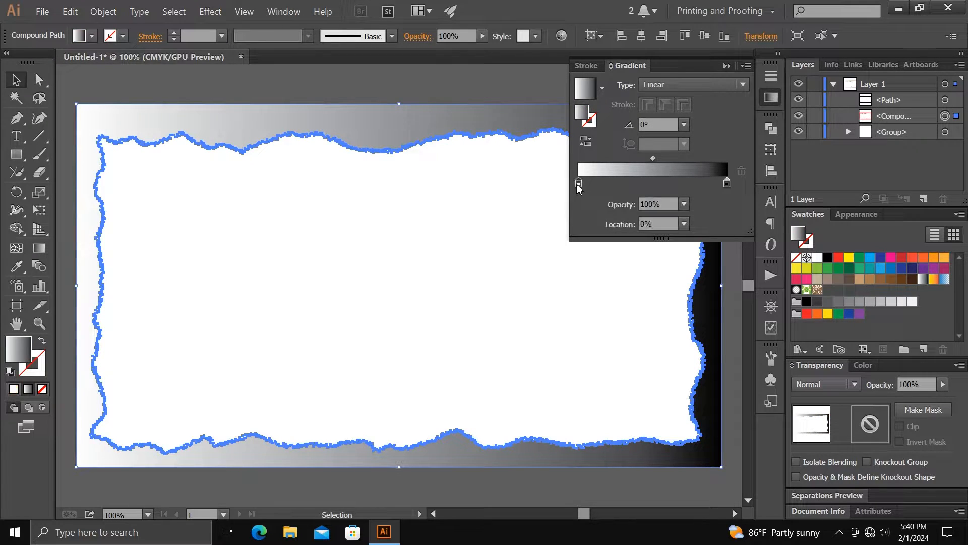
left_click(724, 199)
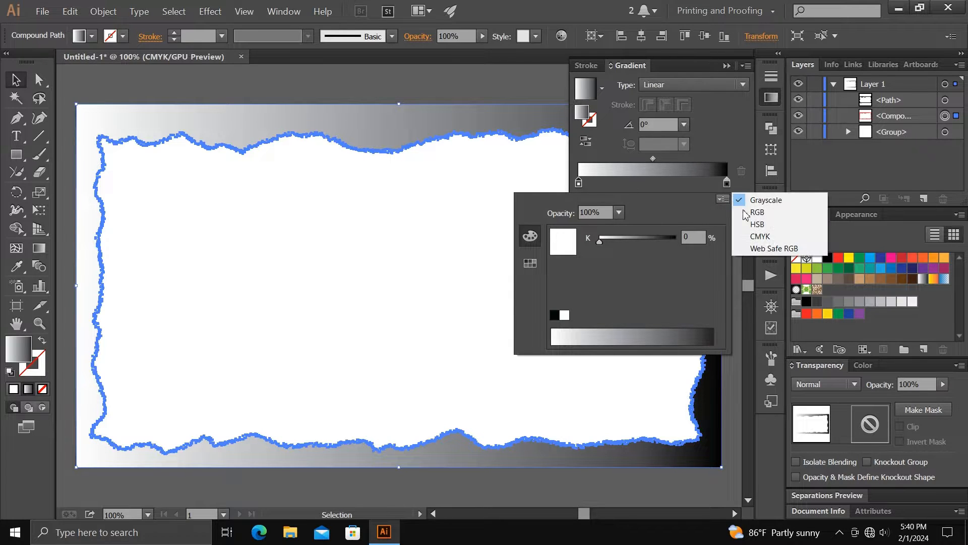
left_click(749, 212)
left_click_drag(656, 267, 616, 266)
left_click(710, 133)
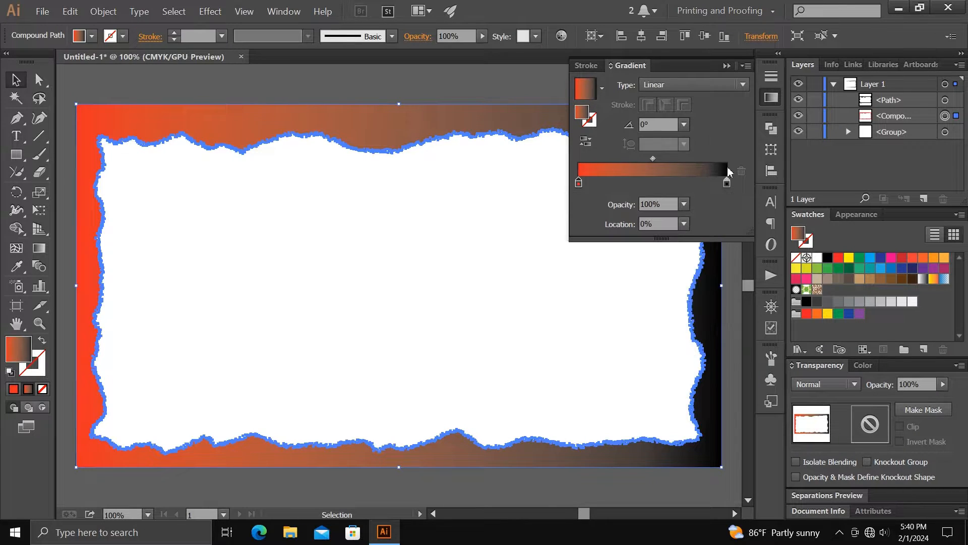
Make the frame's gradient radial and recolour its black end stop to dark red, RGB 145, 0, 0
left_click(679, 85)
left_click(671, 94)
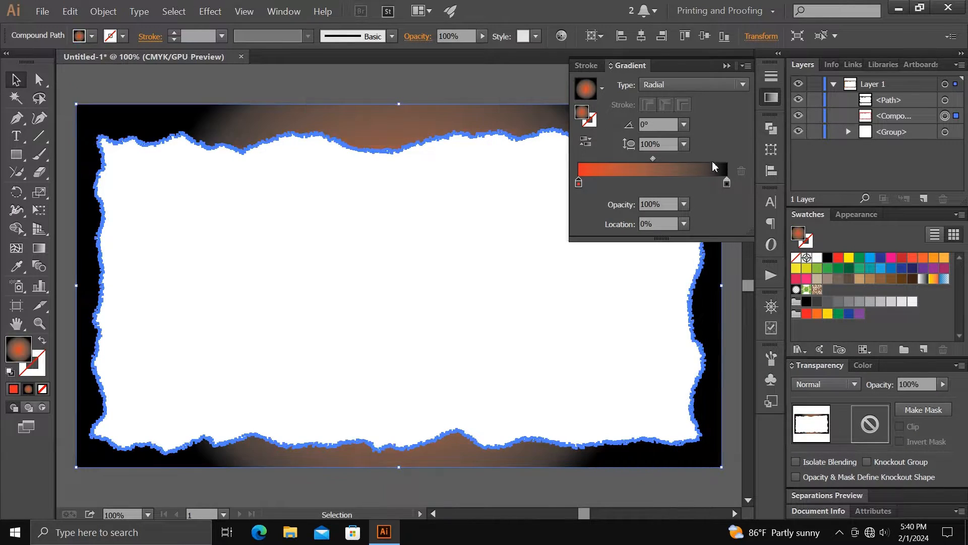
double_click(727, 183)
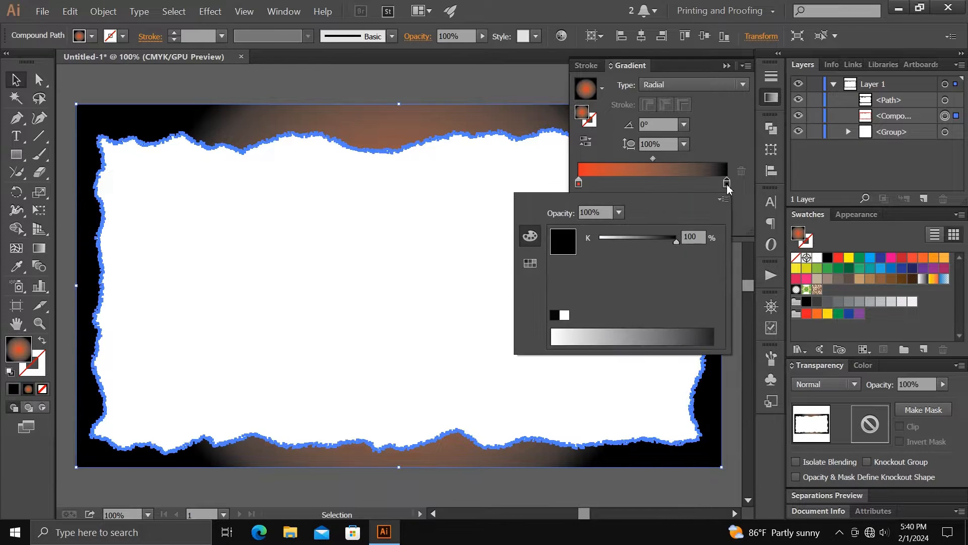
left_click(723, 199)
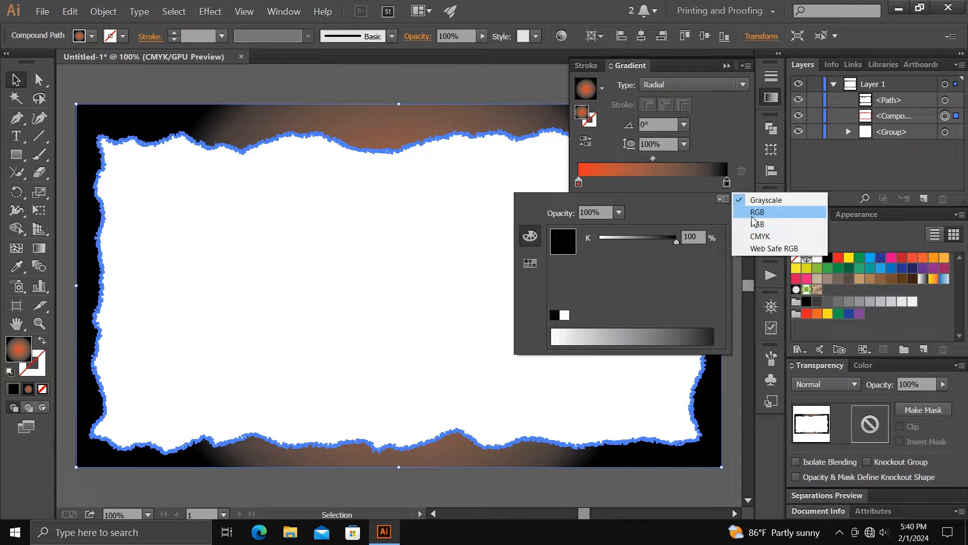
left_click(746, 210)
left_click_drag(618, 243, 644, 244)
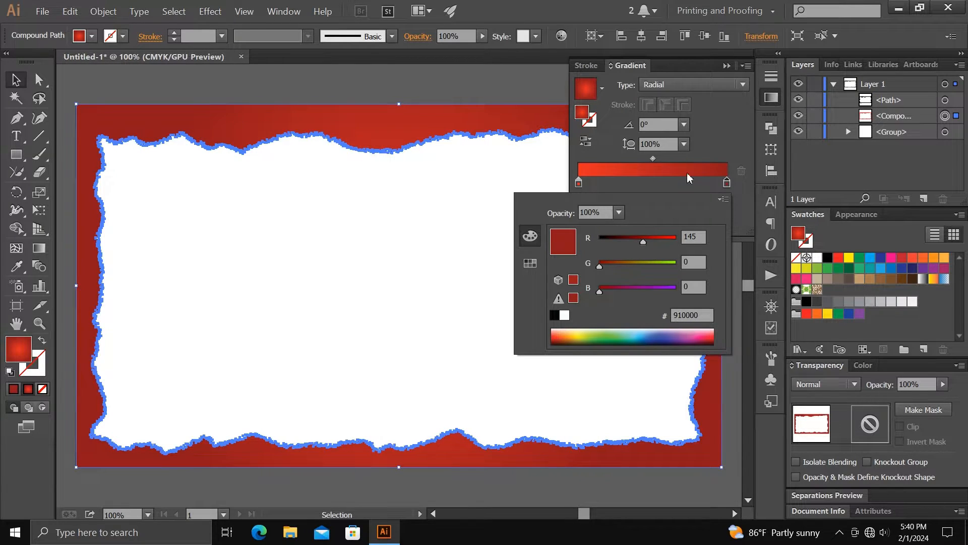
left_click(716, 124)
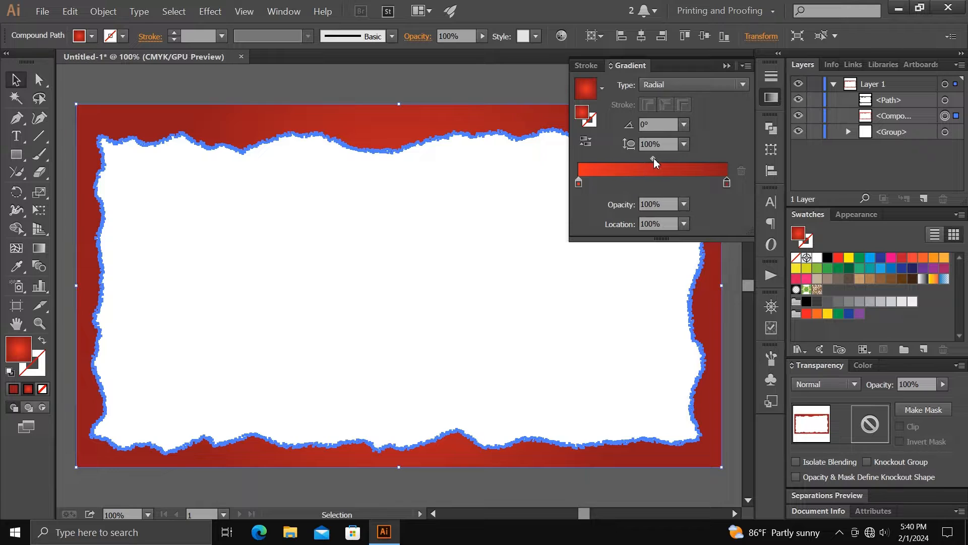
Shift the gradient's midpoint to about 55% and move the bright red stop to the 26% location
mouse_move(653, 158)
left_mouse_down()
mouse_move(675, 160)
mouse_move(662, 160)
left_mouse_up()
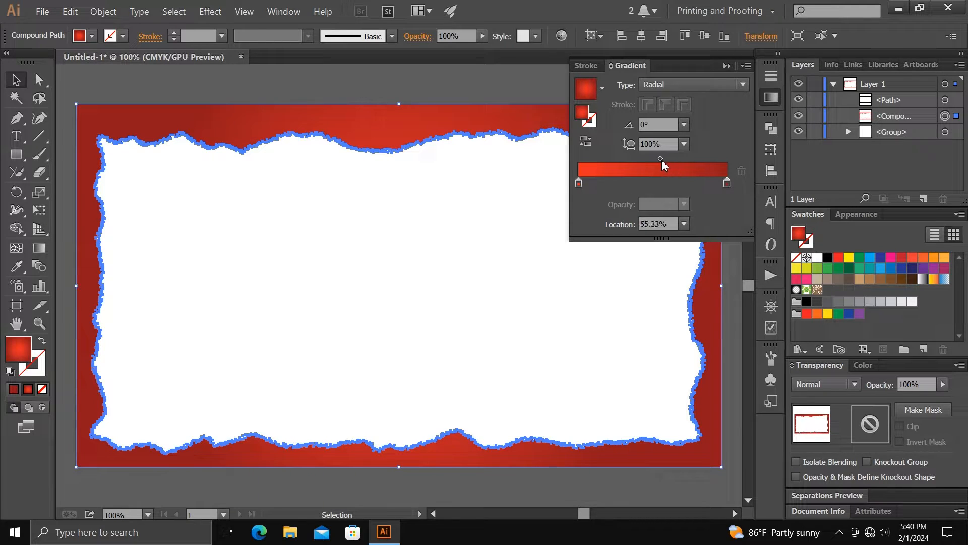
left_click_drag(579, 183, 618, 183)
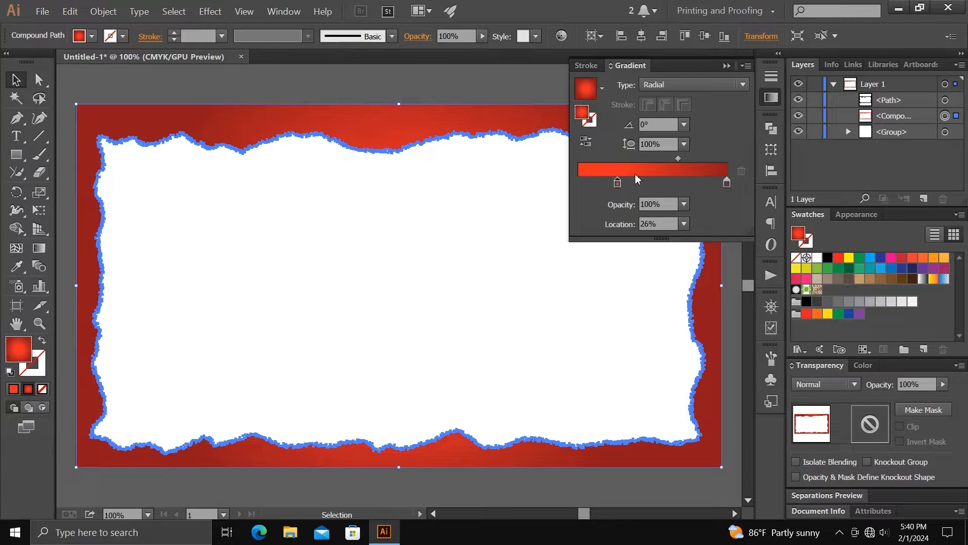
left_click(726, 66)
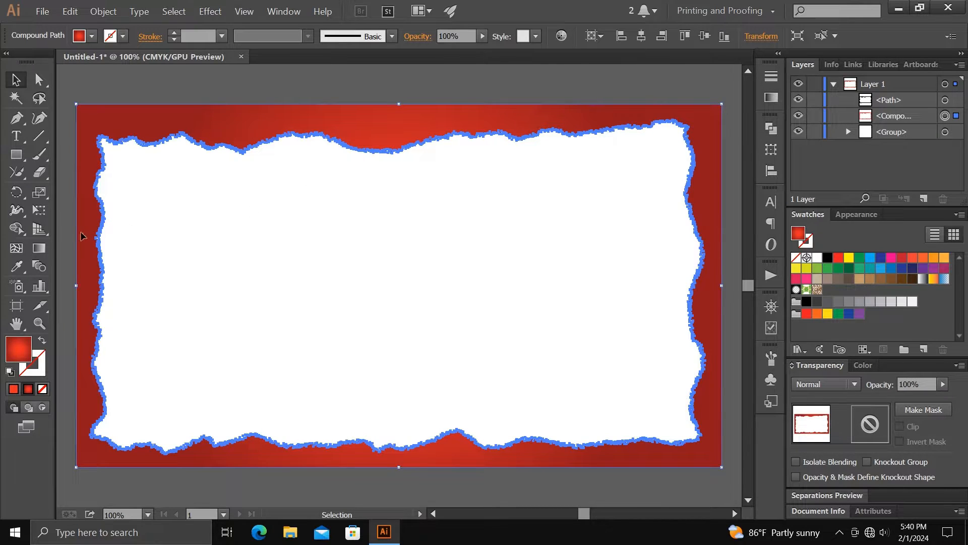
Widen the radial gradient with the Gradient tool so its radius reaches the frame's outer side edge
left_click(39, 247)
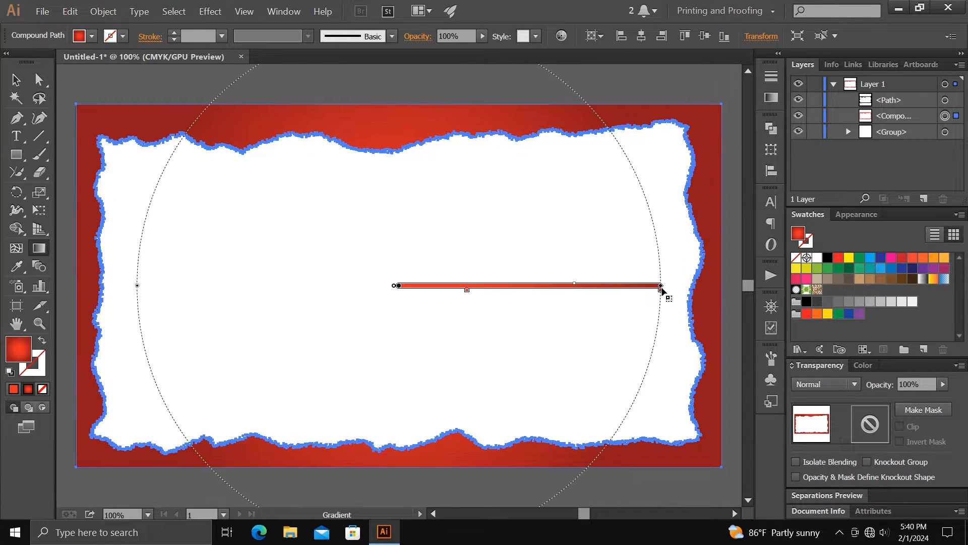
left_click_drag(662, 286, 722, 286)
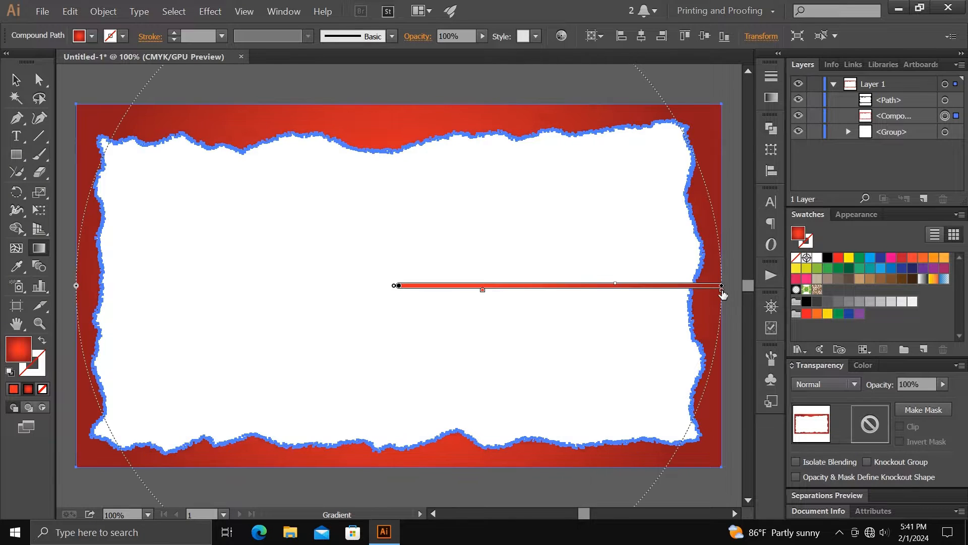
left_click_drag(569, 285, 572, 290)
left_click(16, 79)
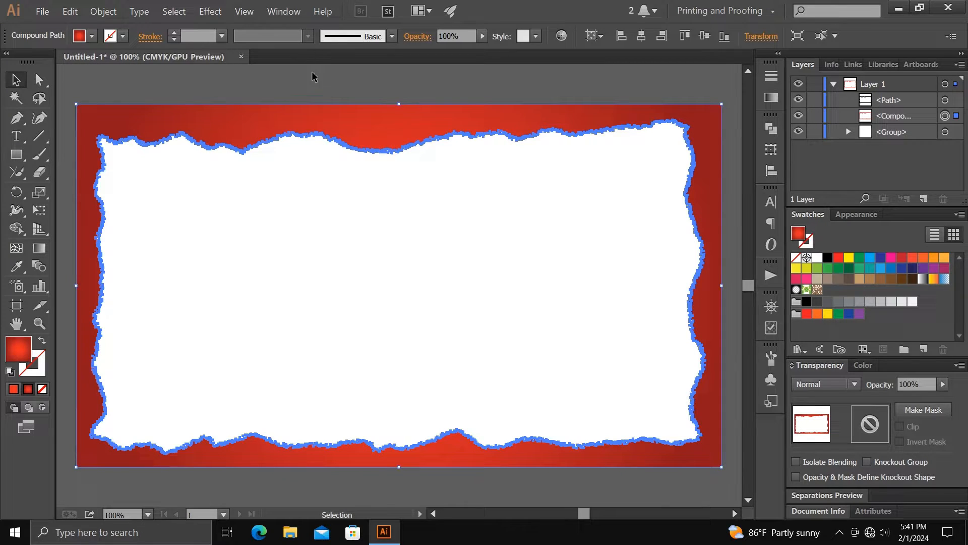
Lock the white border group and regroup the red frame's path and compound path
left_click(814, 131)
left_click_drag(321, 136, 372, 147)
right_click(368, 133)
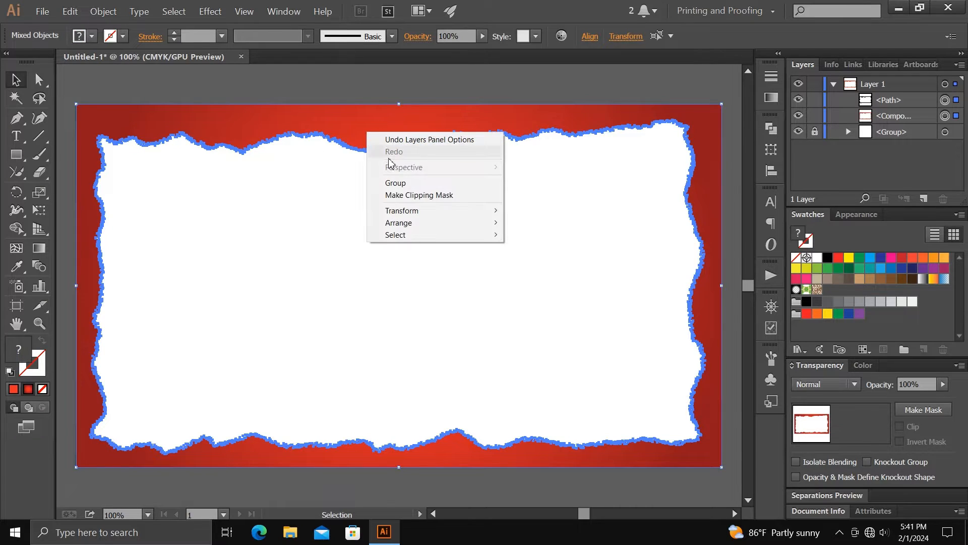
left_click(396, 183)
left_click(381, 204)
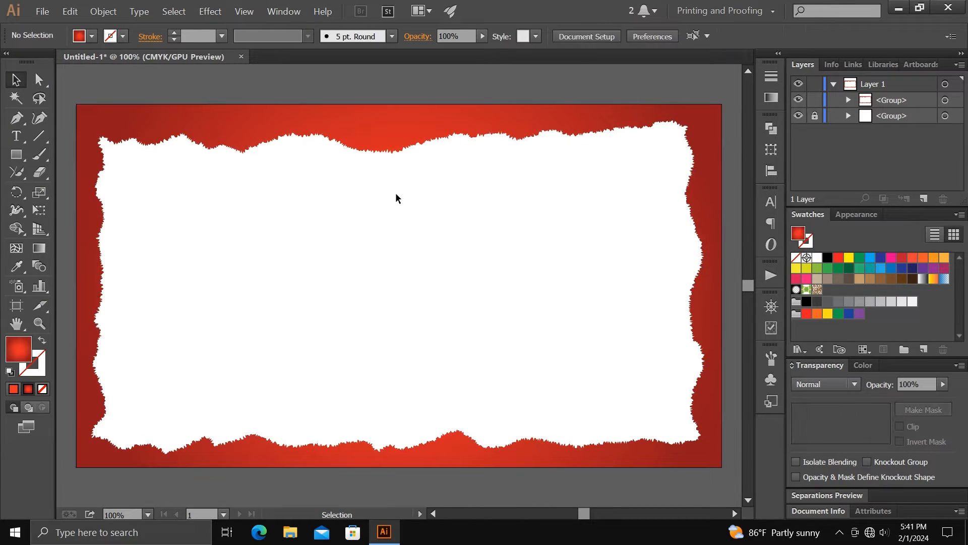
Unlock the white border group and combine it with the red frame in a single group
left_click(814, 115)
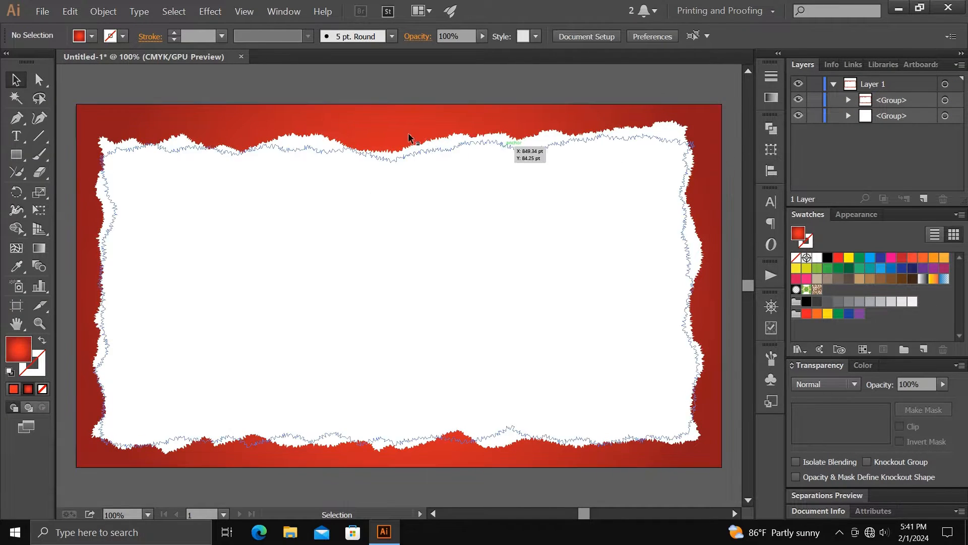
left_click_drag(376, 147, 384, 128)
right_click(384, 129)
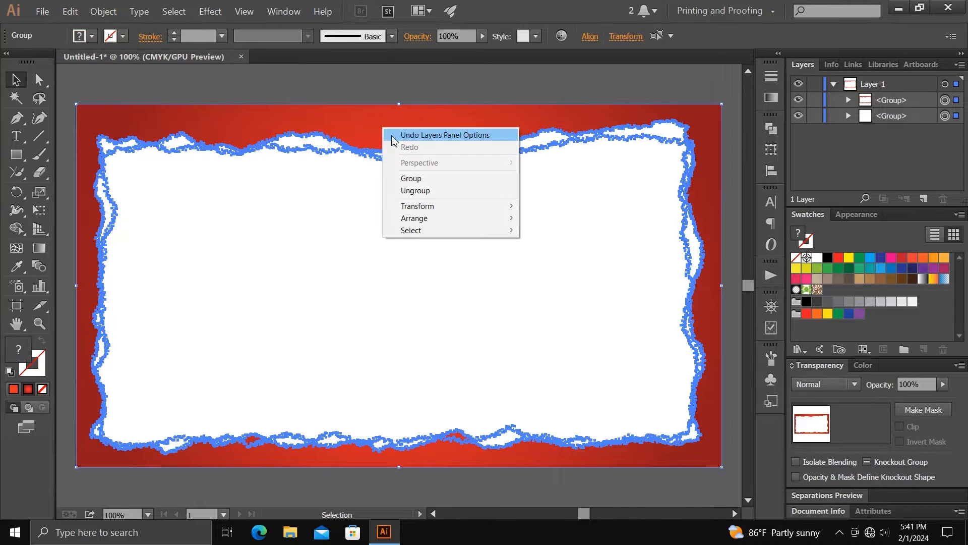
left_click(417, 183)
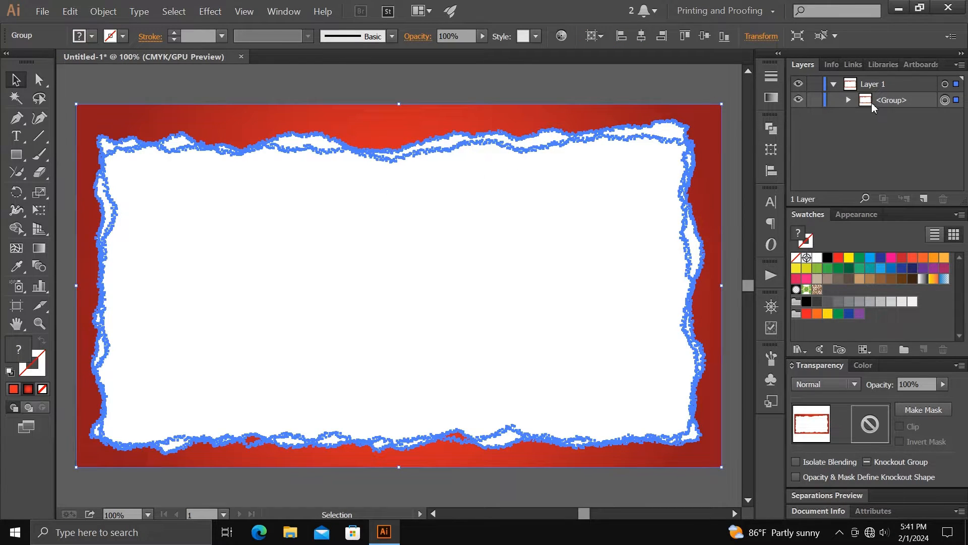
Duplicate the combined frame group, lock the lower copy, and fill the upper copy with black
left_click_drag(872, 98, 925, 198)
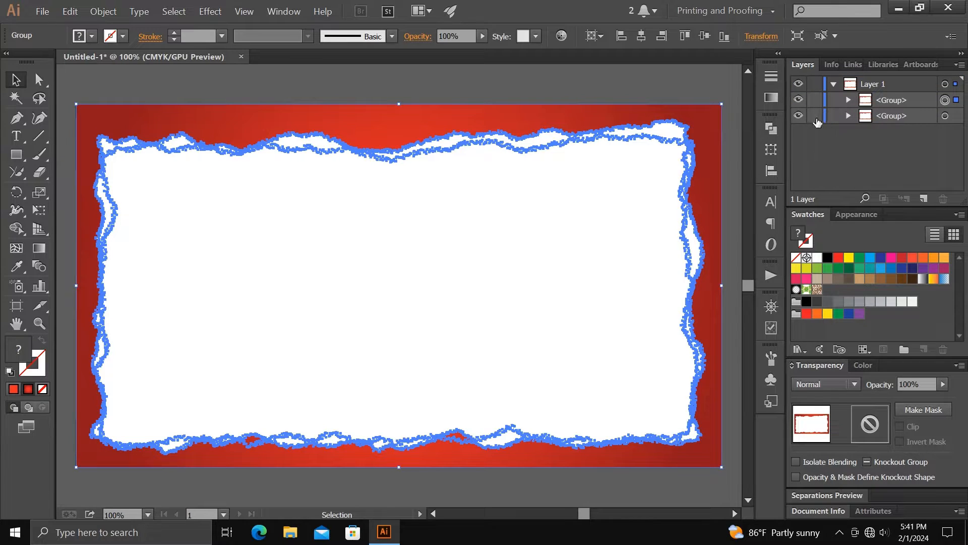
left_click_drag(403, 87, 464, 198)
left_click(826, 258)
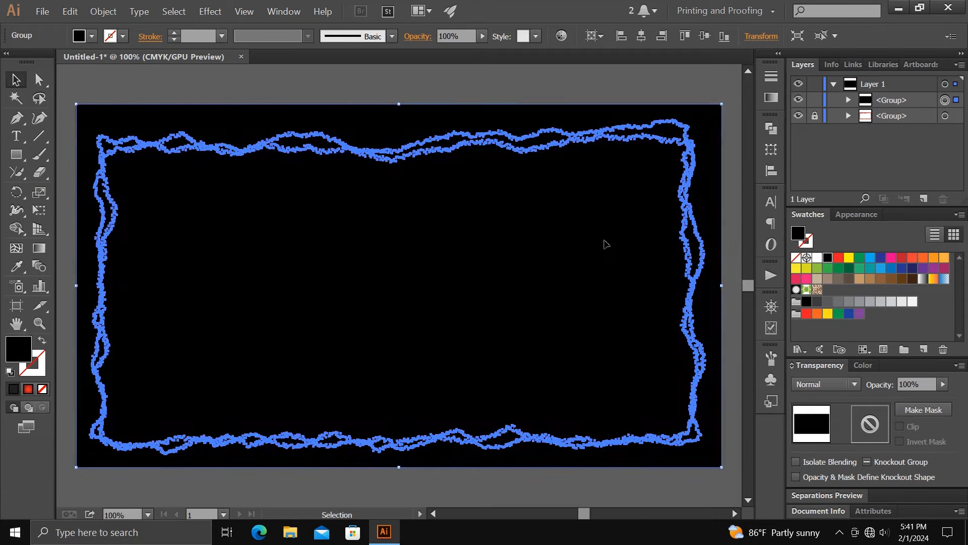
Clear the fill from the black copy's central region using the Shape Builder tool with no fill
left_click(28, 230)
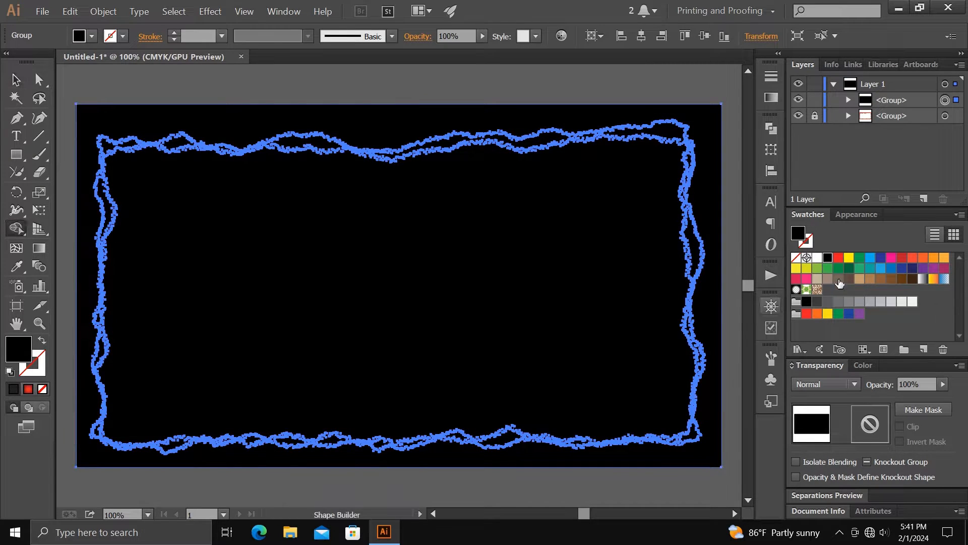
left_click(796, 258)
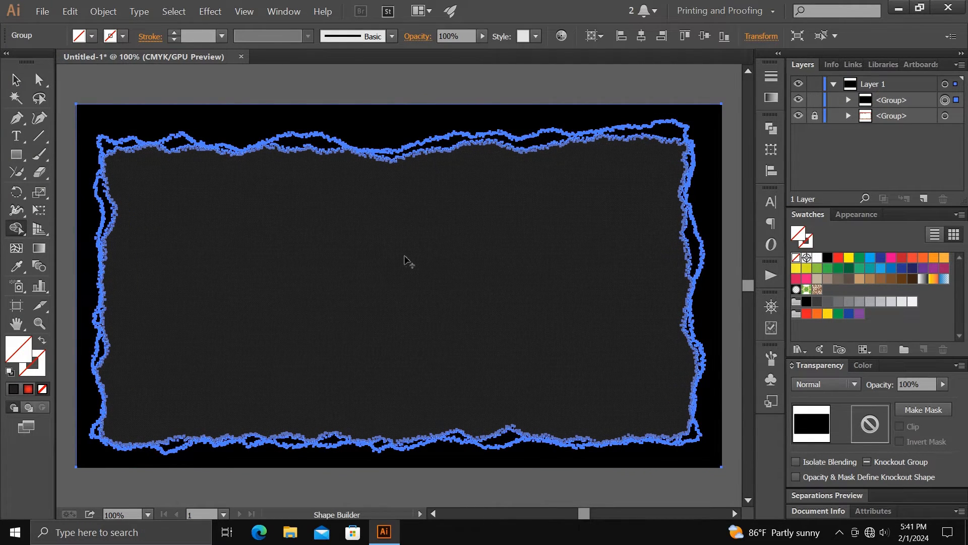
left_click(404, 283)
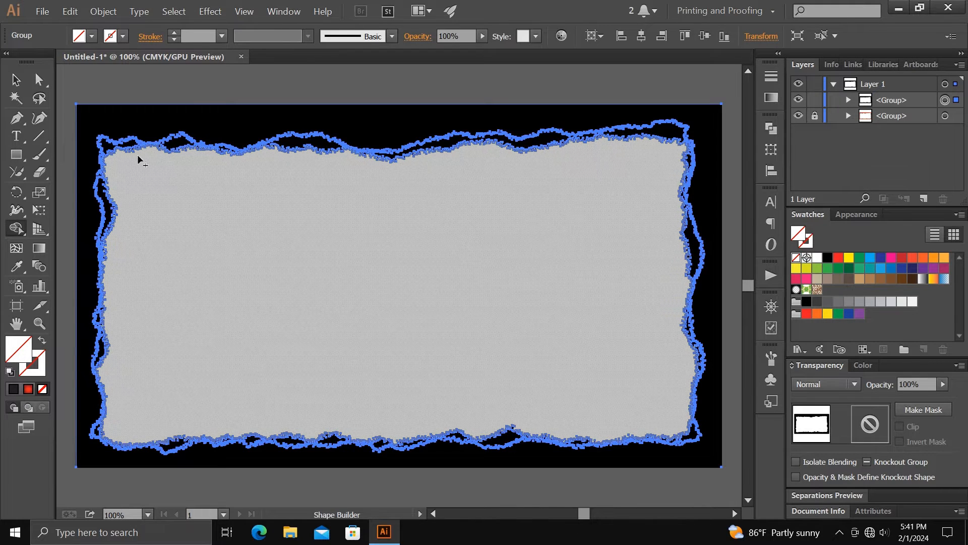
key("v")
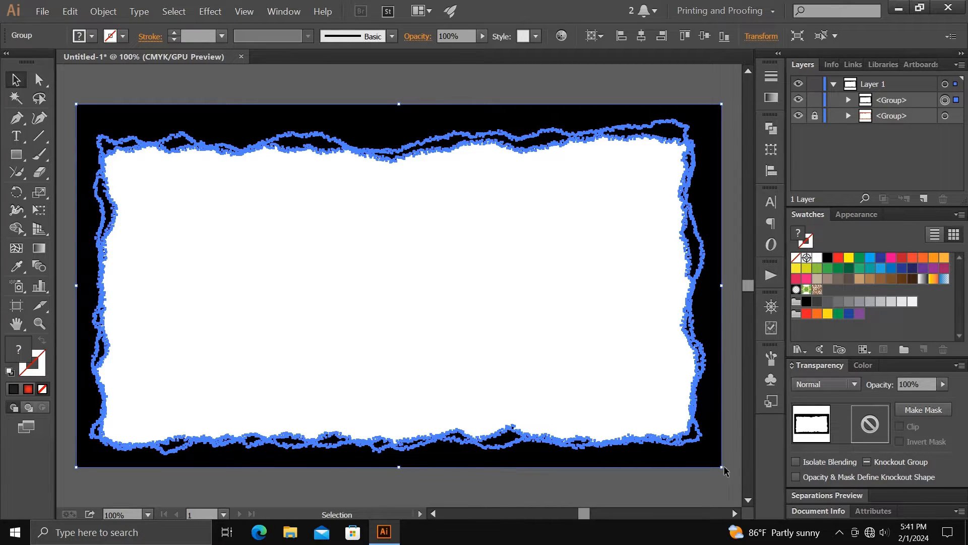
Shrink the black frame copy slightly about its centre and apply a Gaussian Blur with a 24.2-pixel radius
left_click_drag(723, 468, 720, 465)
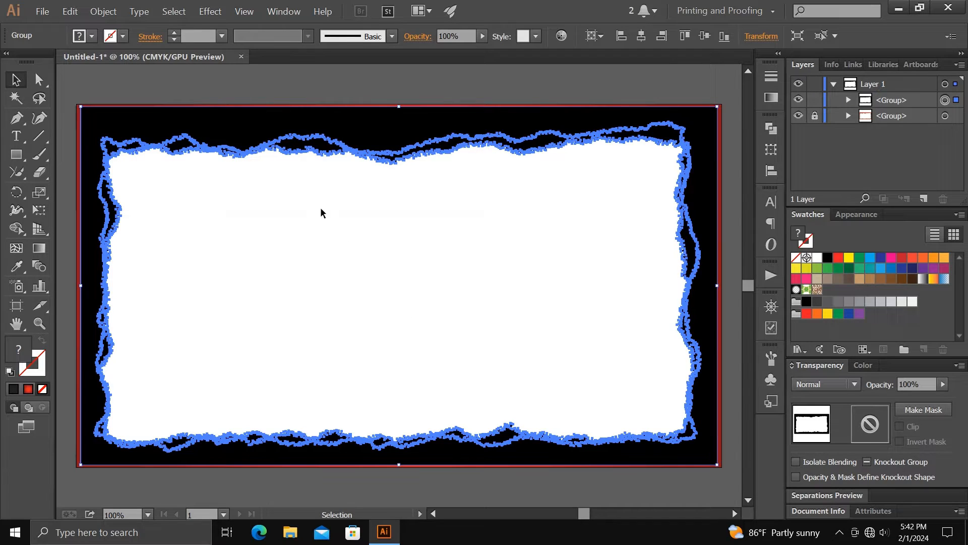
left_click(200, 13)
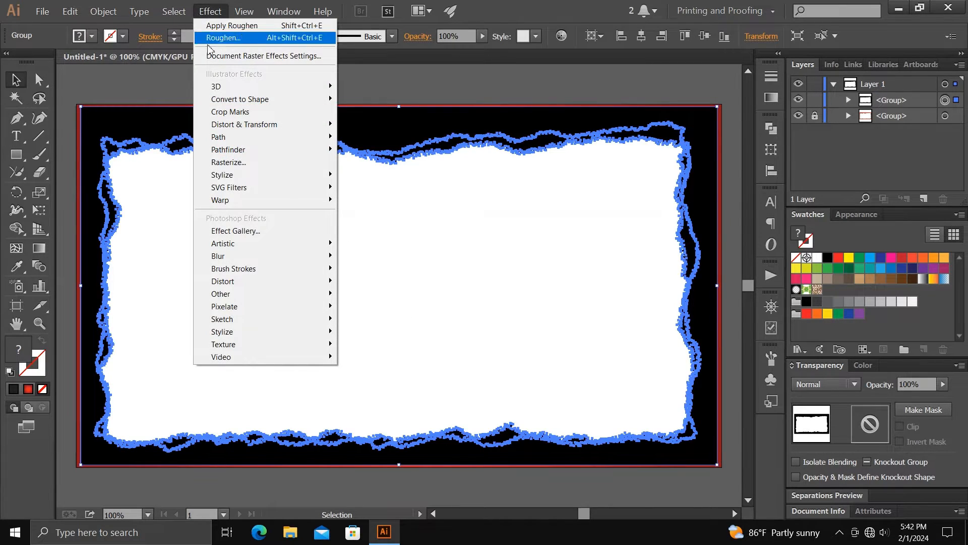
mouse_move(259, 258)
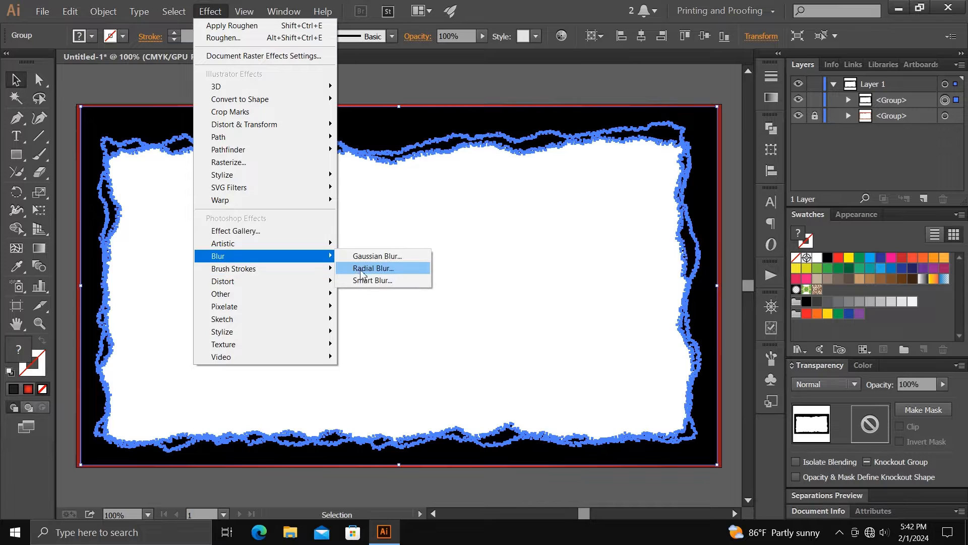
left_click(378, 256)
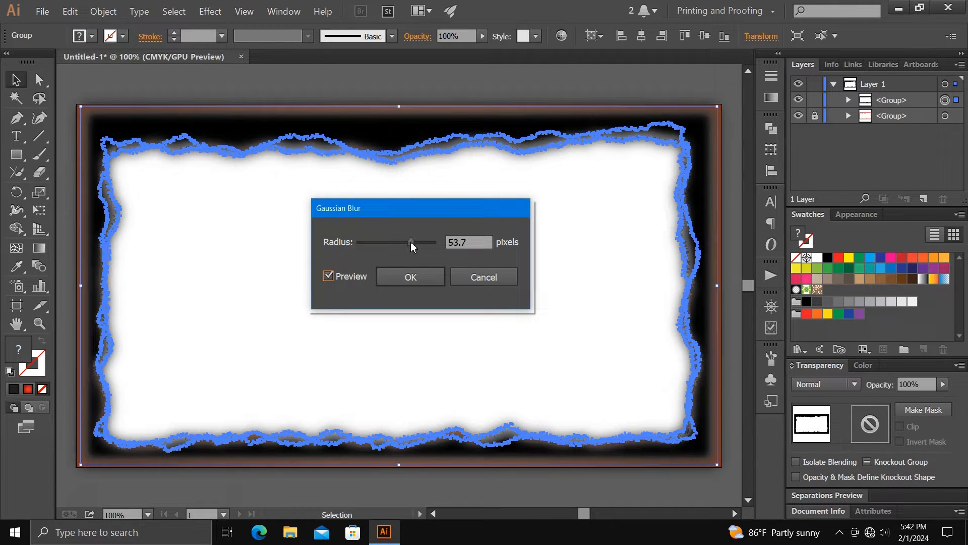
left_click_drag(412, 242, 400, 242)
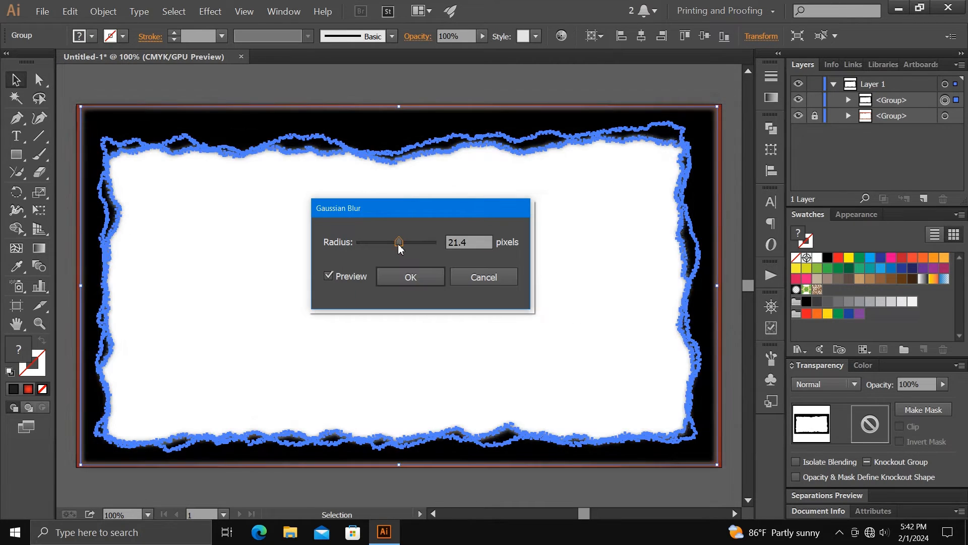
left_click_drag(400, 242, 401, 242)
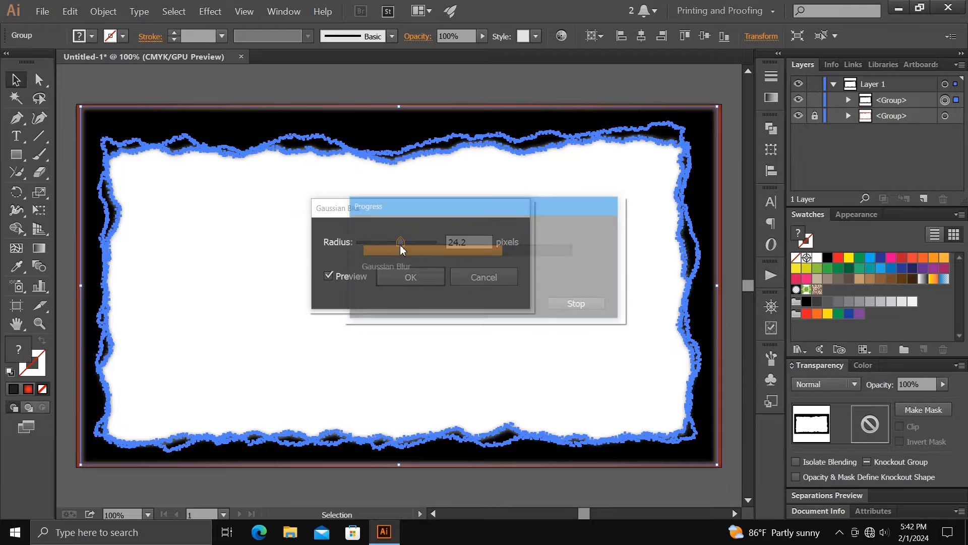
left_click(410, 278)
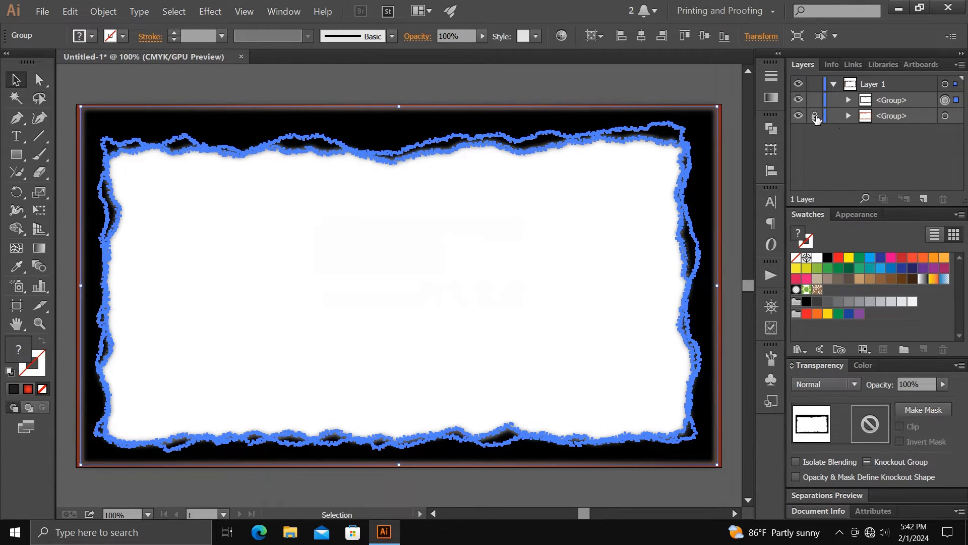
Unlock the red and white frame group and move it above the blurred black copy in the stacking order
left_click_drag(895, 120, 894, 97)
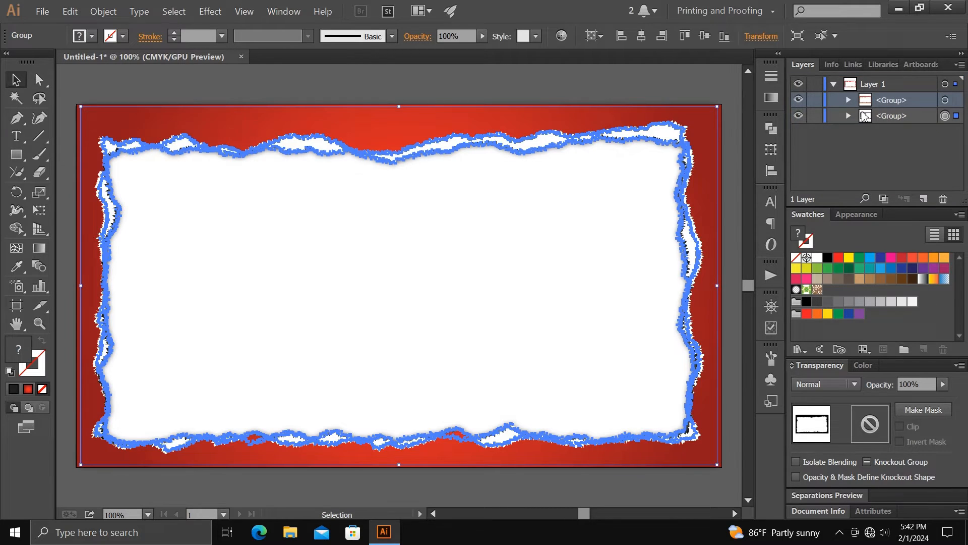
left_click(522, 75)
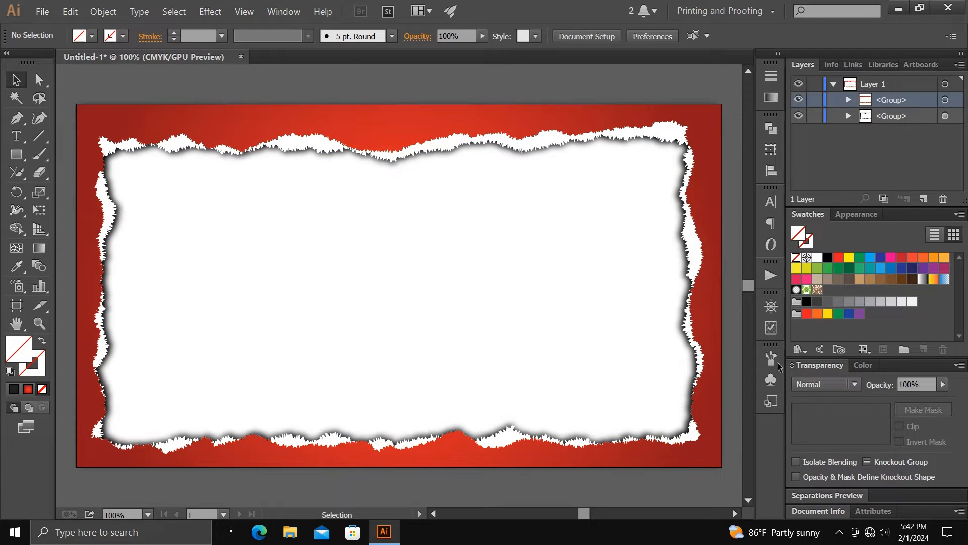
Apply a second Gaussian Blur instance with a 48.1-pixel radius to the black shadow copy
left_click(945, 115)
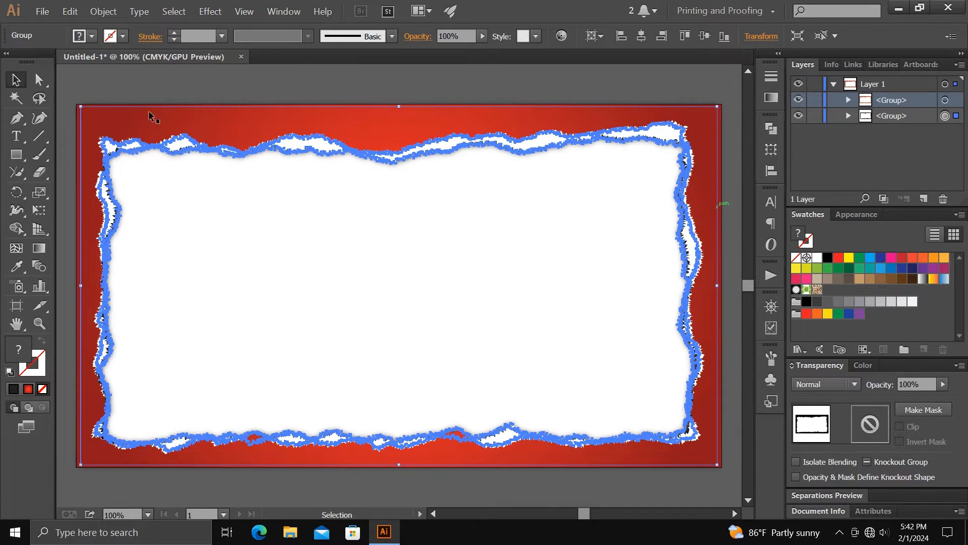
left_click(210, 12)
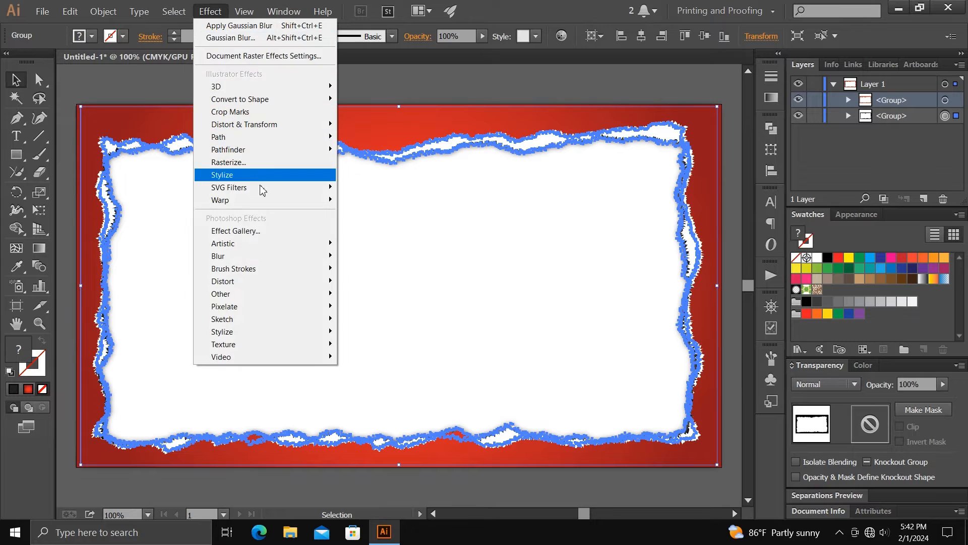
mouse_move(273, 264)
left_click(353, 256)
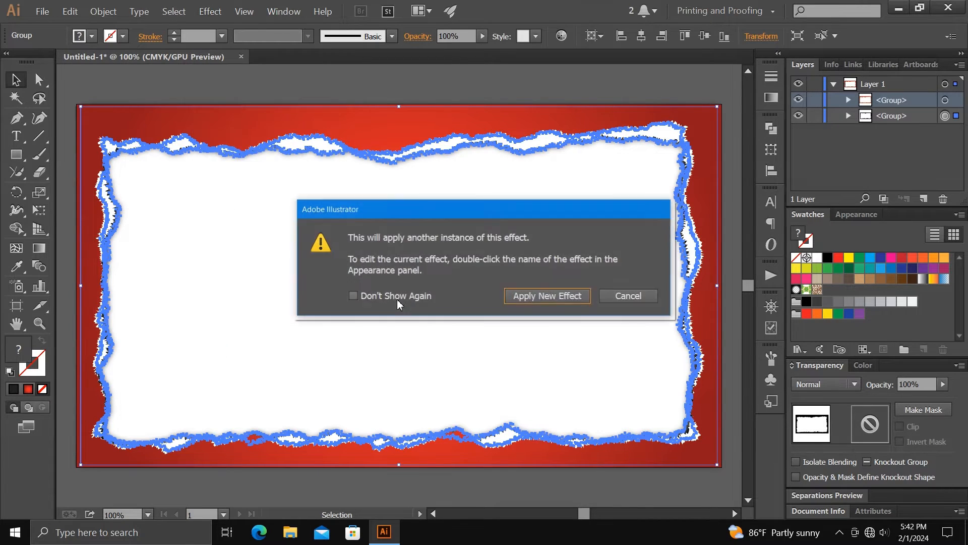
left_click(536, 297)
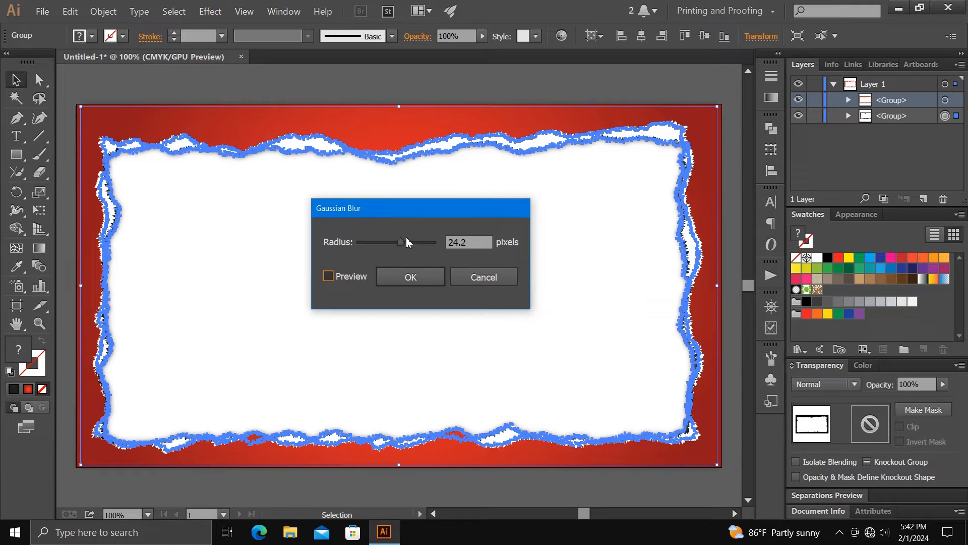
key("Return")
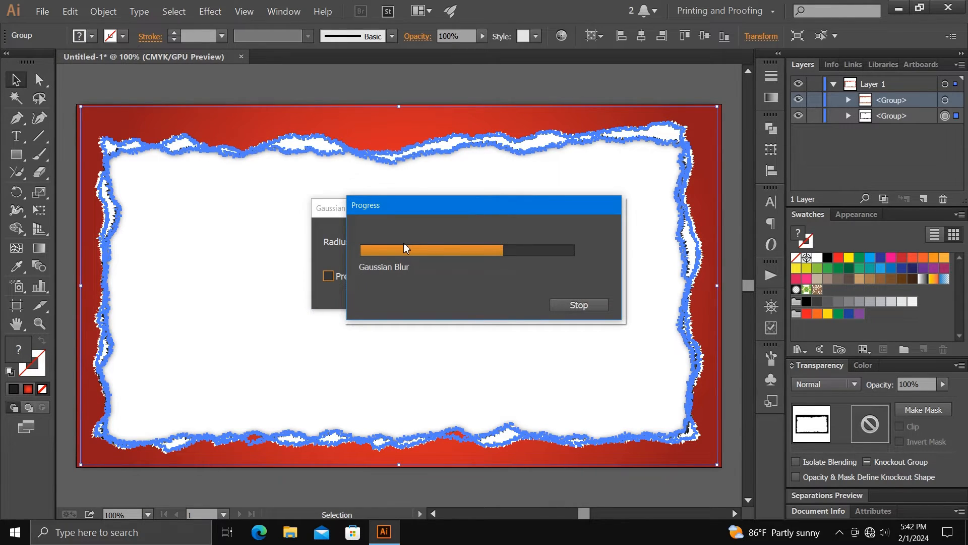
left_click_drag(402, 243, 411, 244)
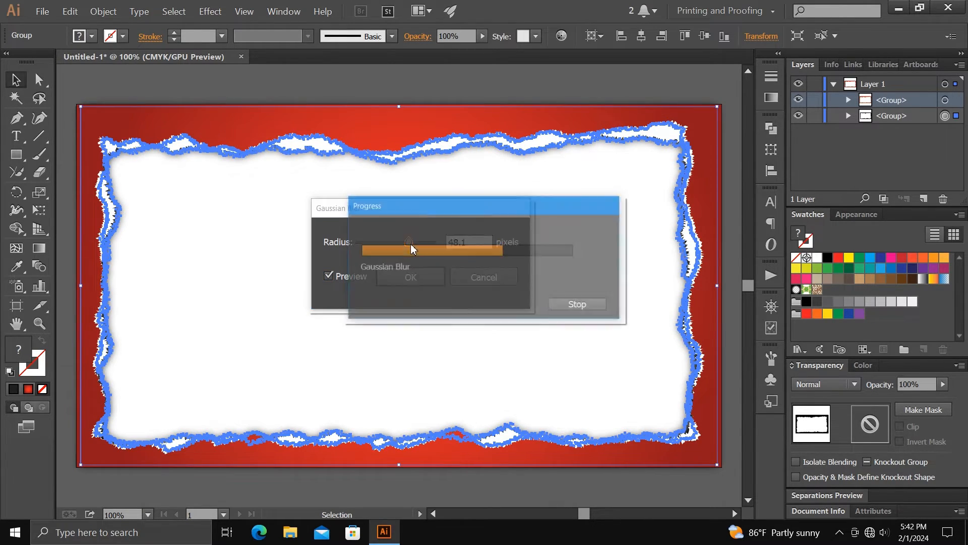
left_click(410, 277)
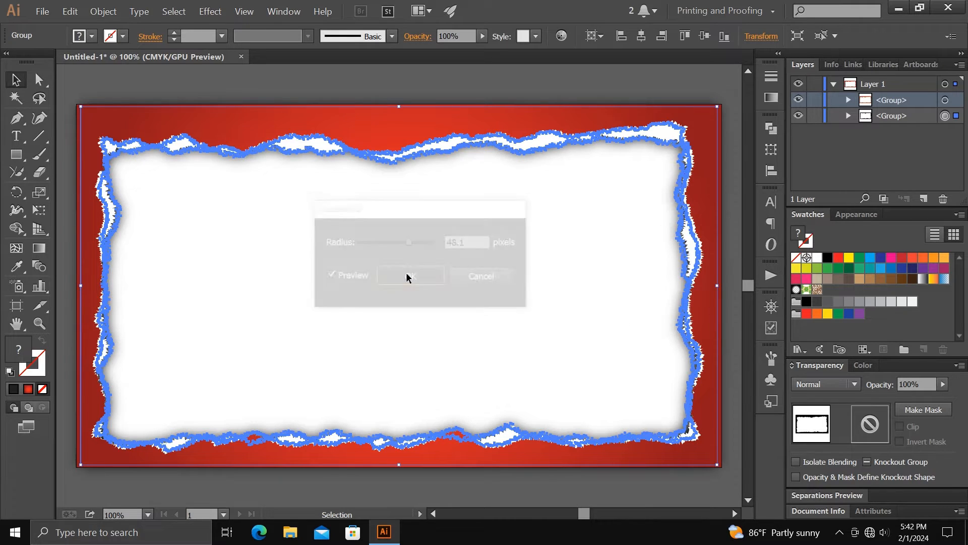
left_click(409, 279)
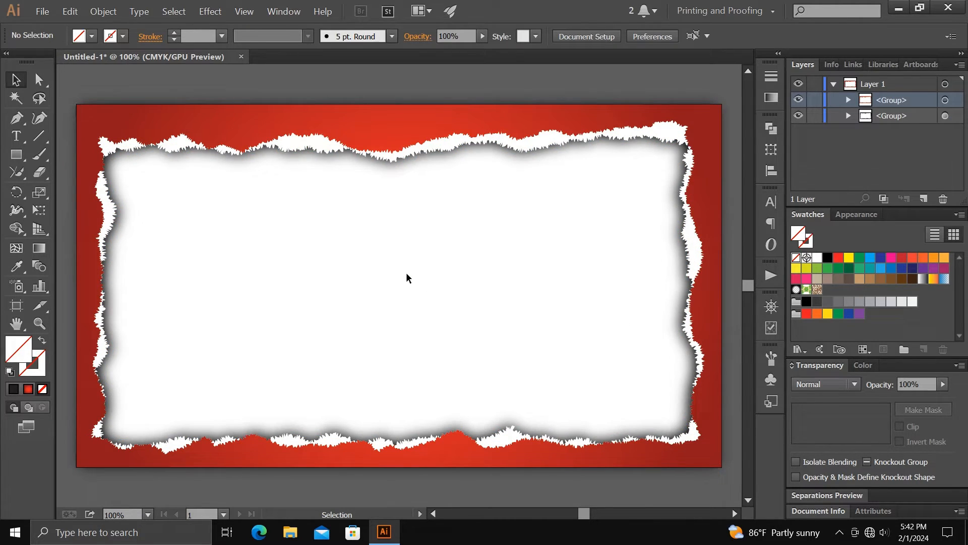
Group the torn red frame and its blurred black shadow together
left_click_drag(326, 79, 390, 176)
right_click(375, 120)
left_click(404, 169)
left_click(436, 231)
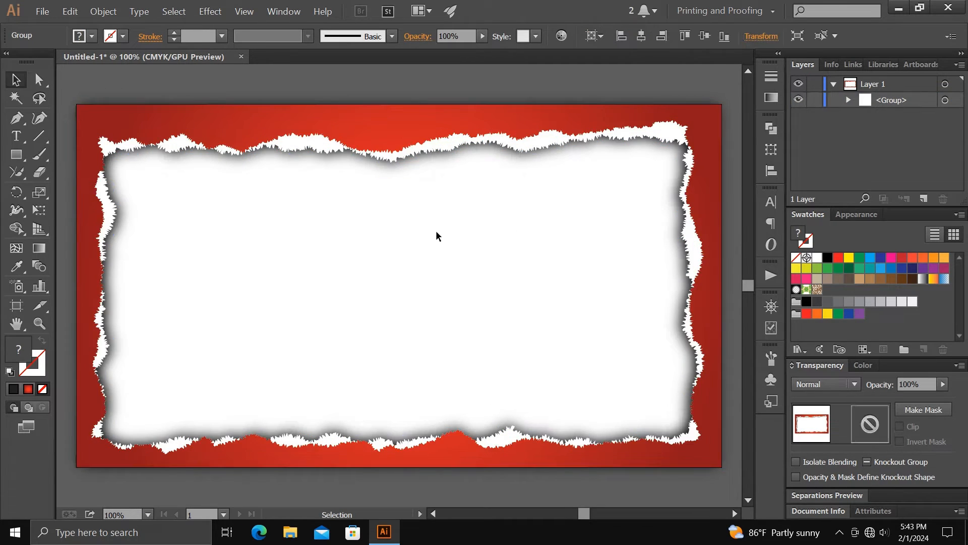
left_click(726, 490)
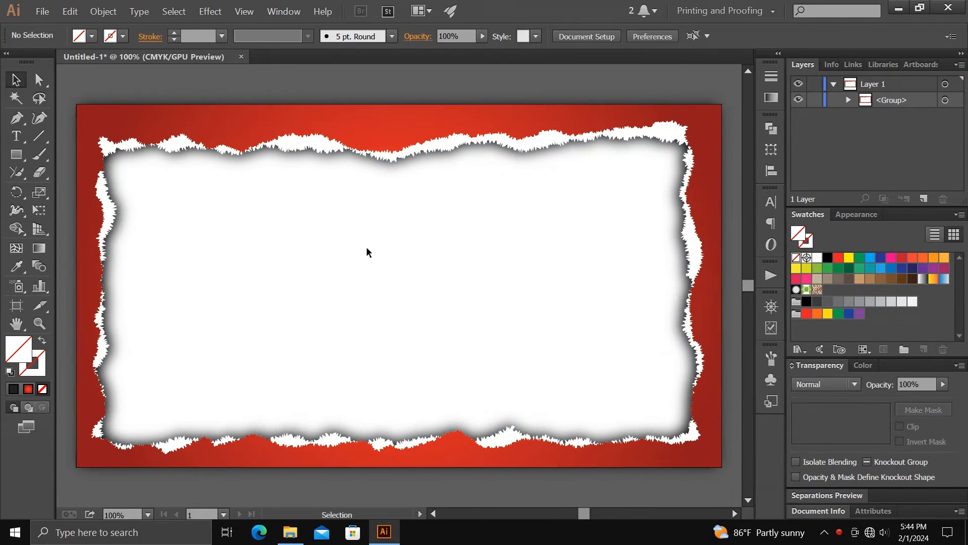
Place sunset-3156440_1280.jpg from the File Explorer folder into the document and centre it horizontally and vertically on the artboard
left_click(290, 532)
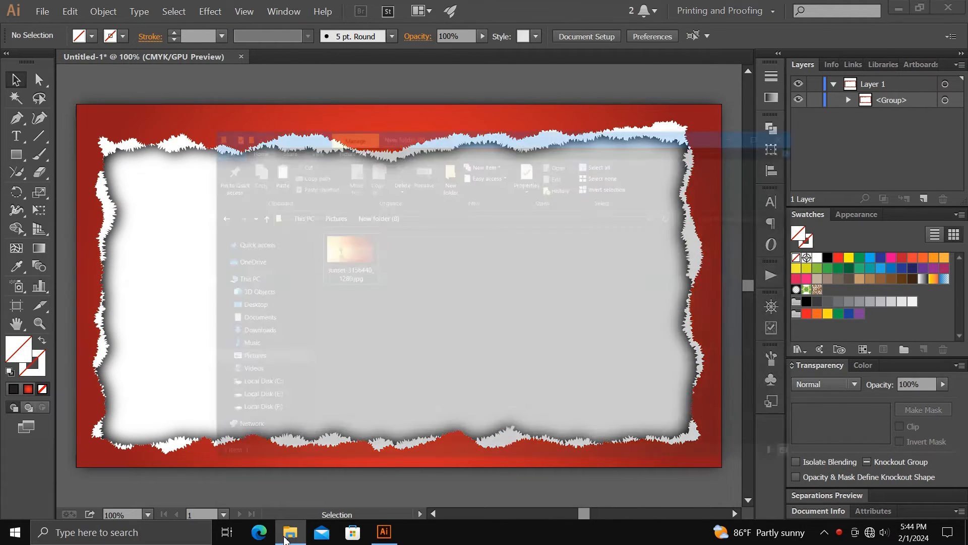
left_click_drag(366, 185, 194, 257)
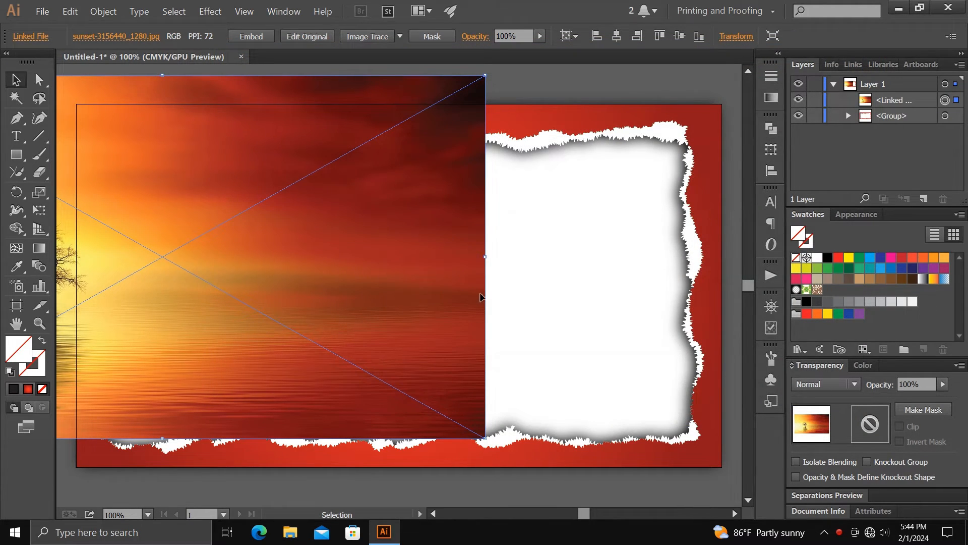
left_click_drag(452, 273, 570, 297)
left_click(617, 36)
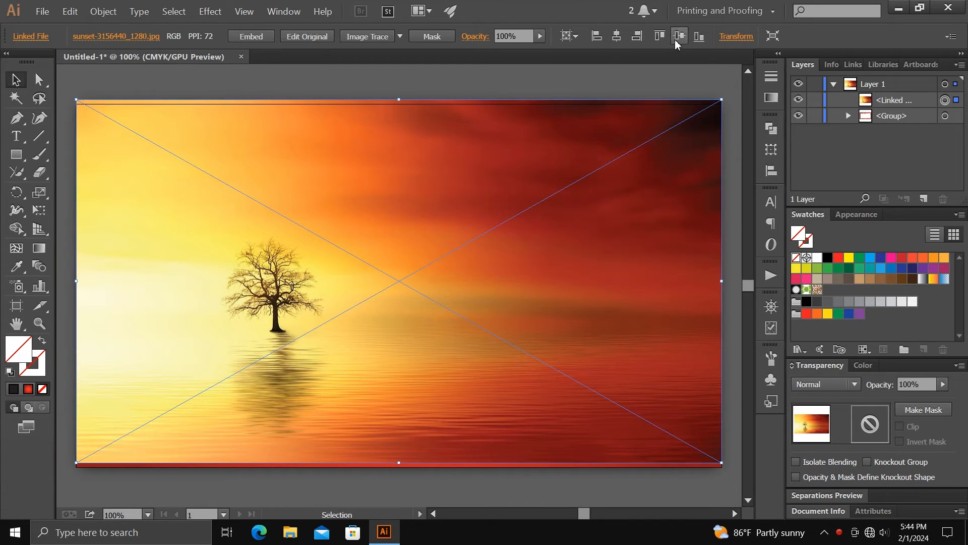
left_click(678, 39)
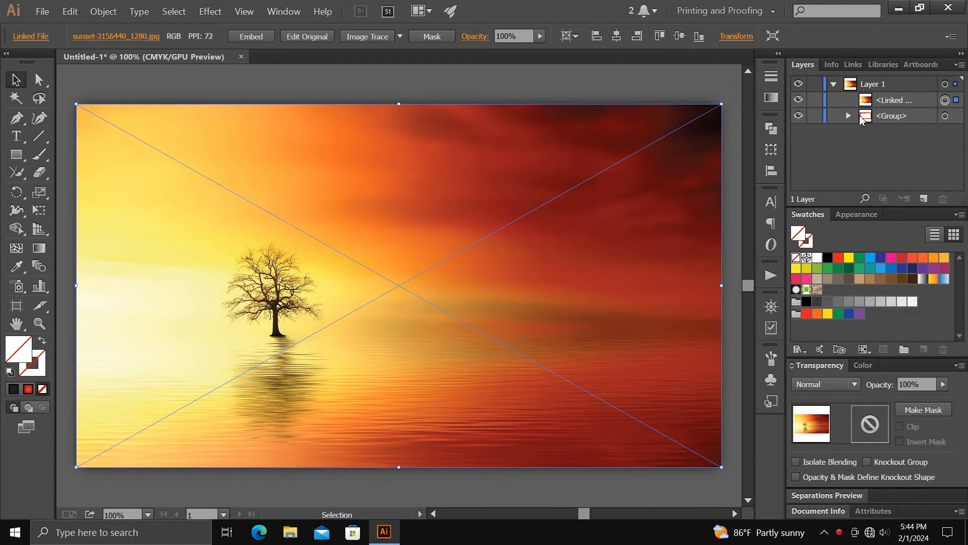
Move the torn frame group above the sunset image in the stacking order
left_click(861, 116)
left_click_drag(882, 116, 882, 91)
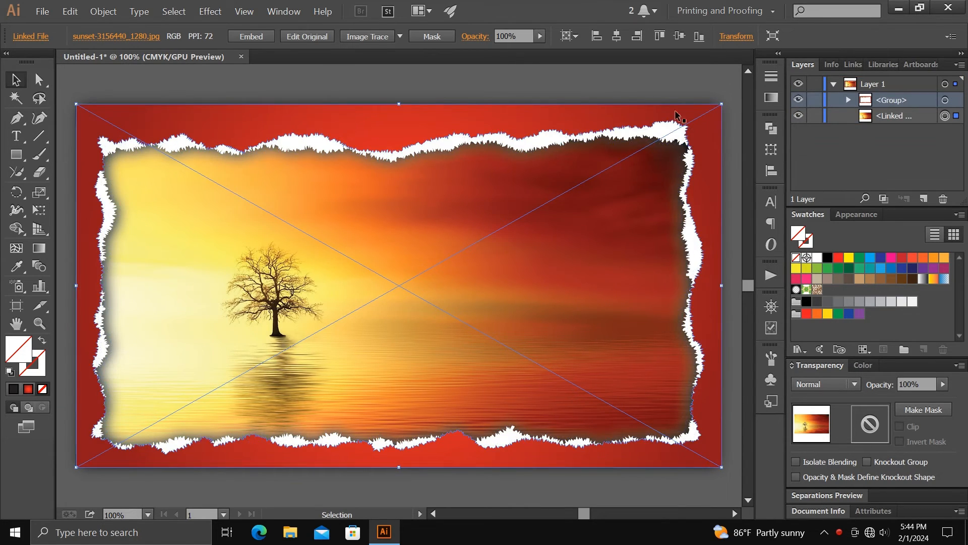
left_click(622, 71)
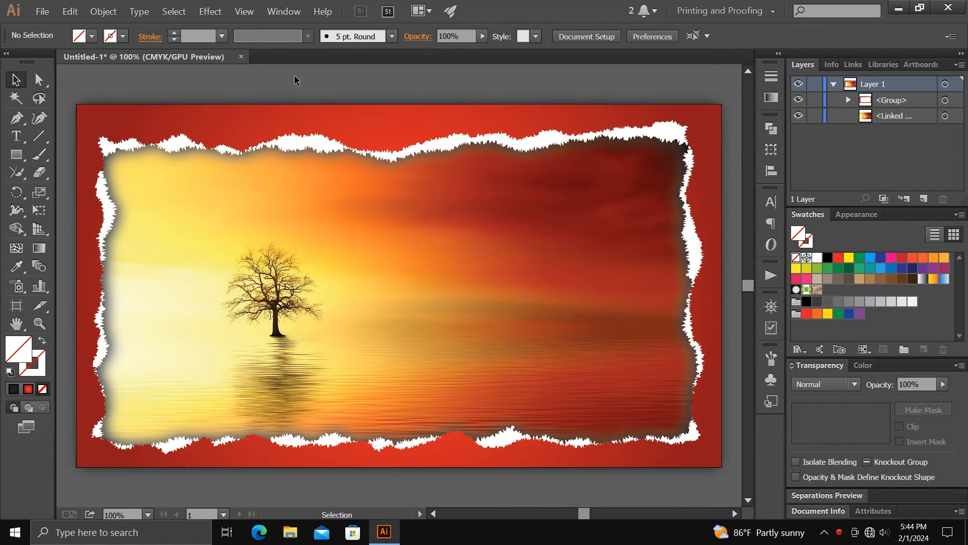
Create a 1280 x 720 pt rectangle and centre it horizontally and vertically on the artboard
left_click(21, 153)
left_click(395, 224)
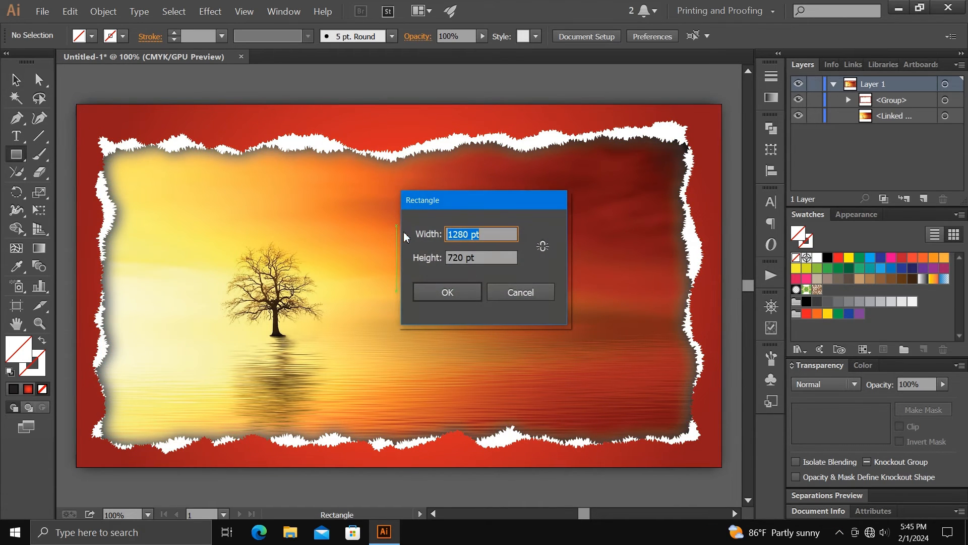
left_click(448, 292)
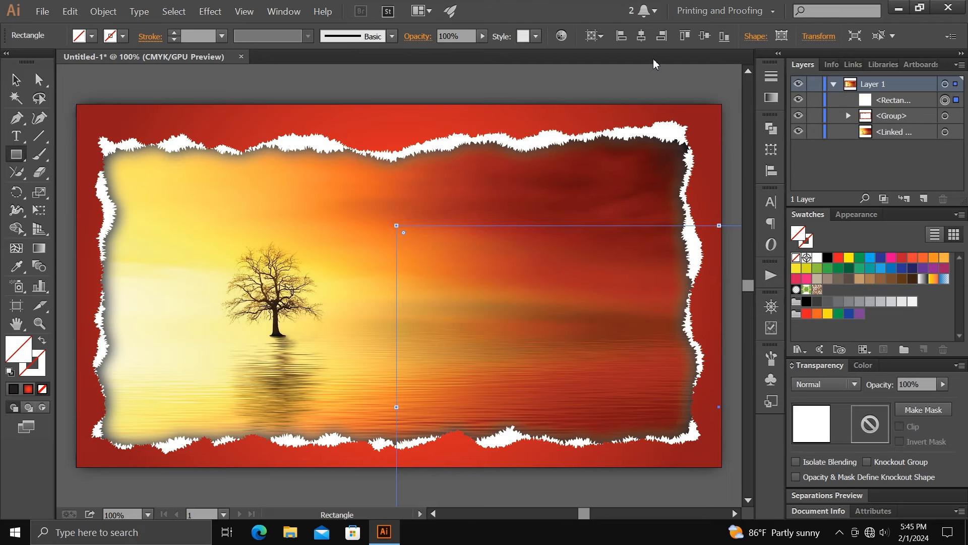
left_click(641, 36)
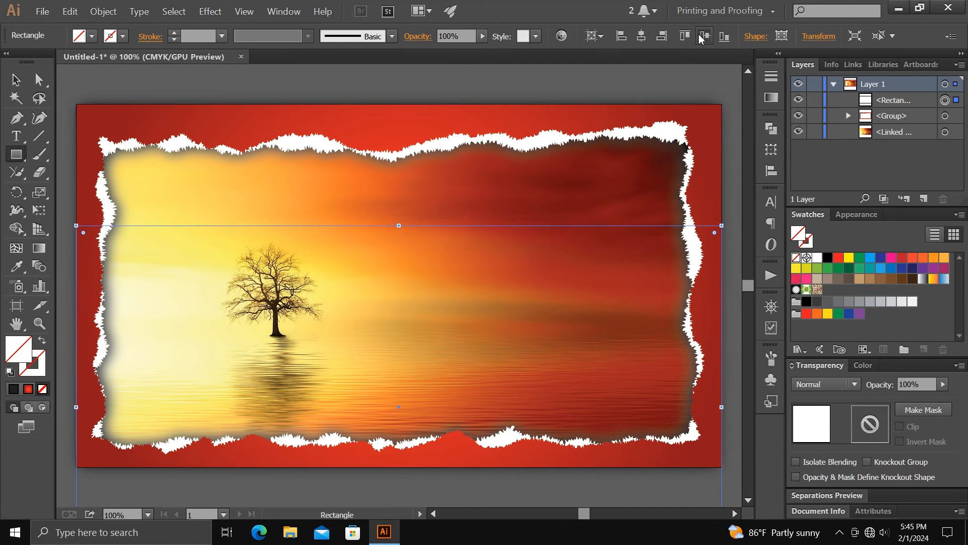
left_click(706, 36)
Make a clipping mask from the rectangle, the torn frame group and the sunset image, then deselect
left_click(15, 79)
left_click(74, 85)
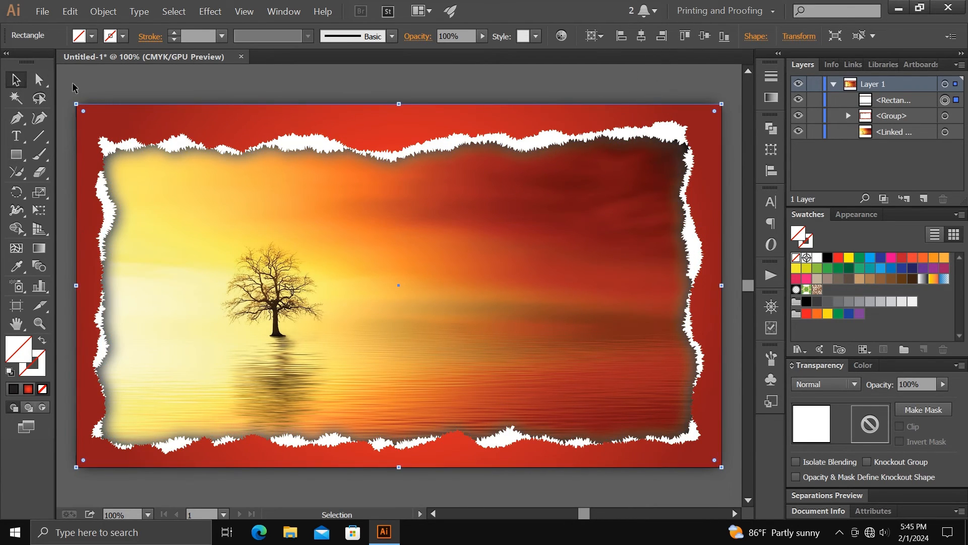
left_click_drag(149, 168, 224, 251)
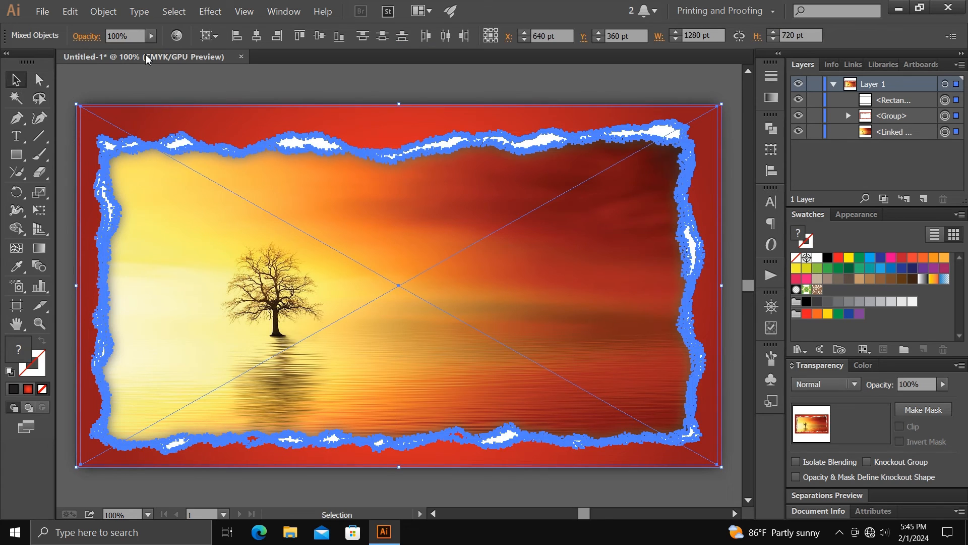
left_click(104, 11)
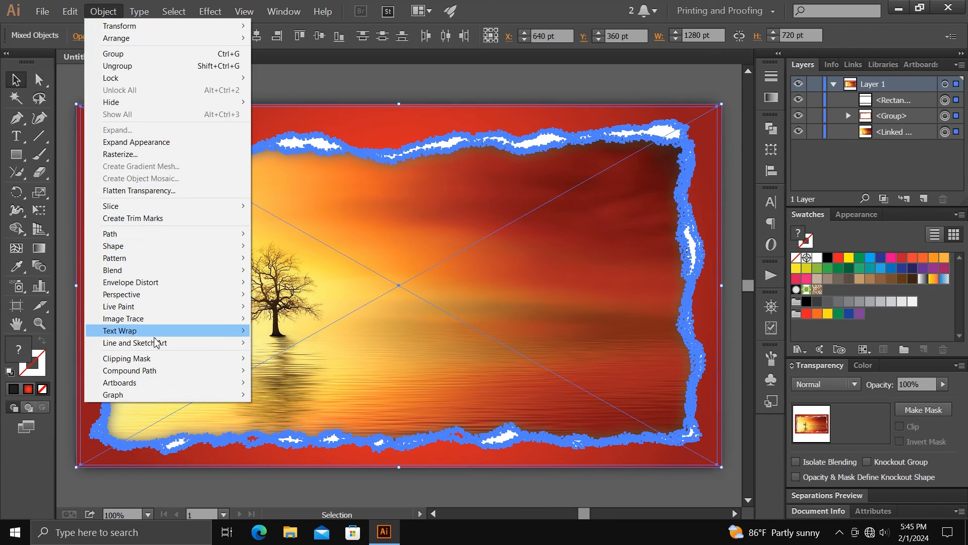
mouse_move(227, 358)
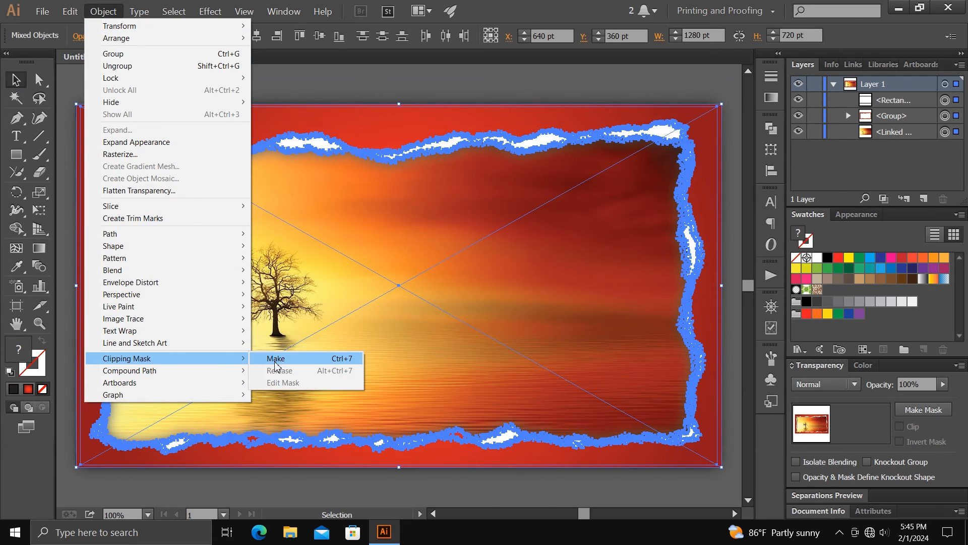
left_click(276, 359)
left_click(335, 81)
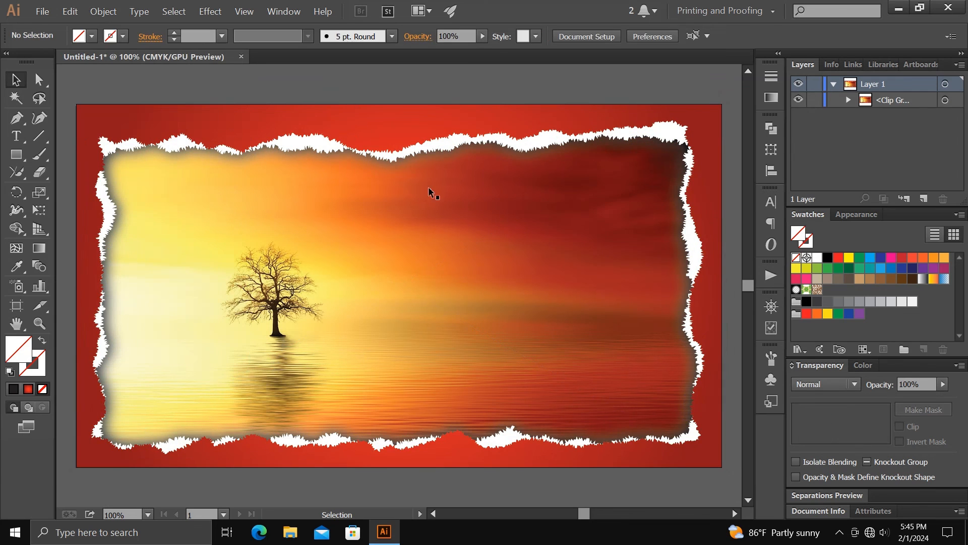